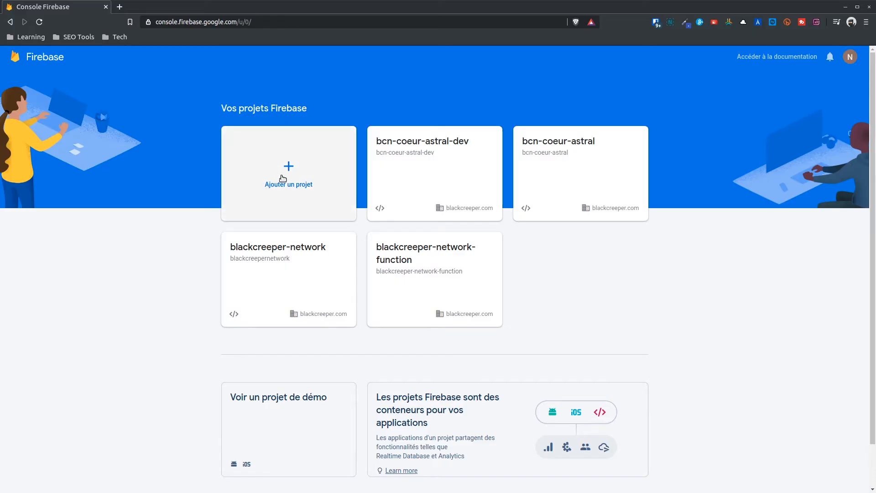
Create a Firebase project from the blackcreeper-network-learning Cloud project on Blaze billing, with Google Analytics off.
{"action": "left_click", "coordinate": [283, 178]}
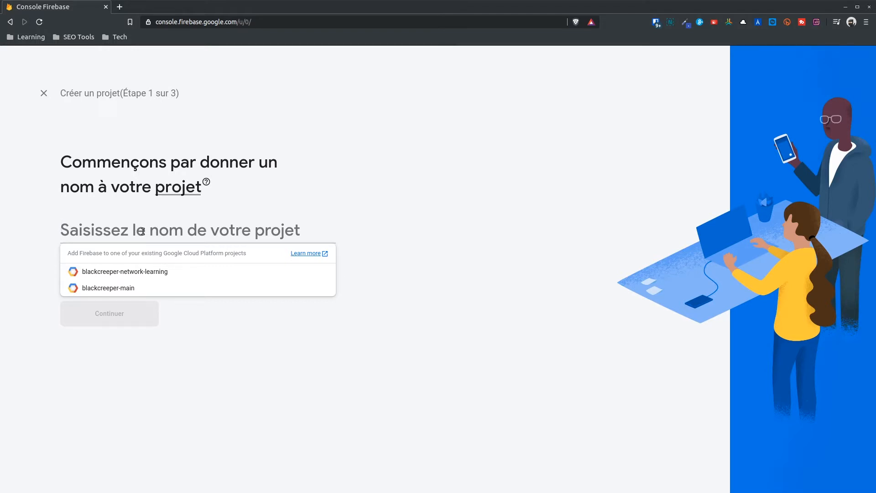
{"action": "left_click", "coordinate": [127, 272]}
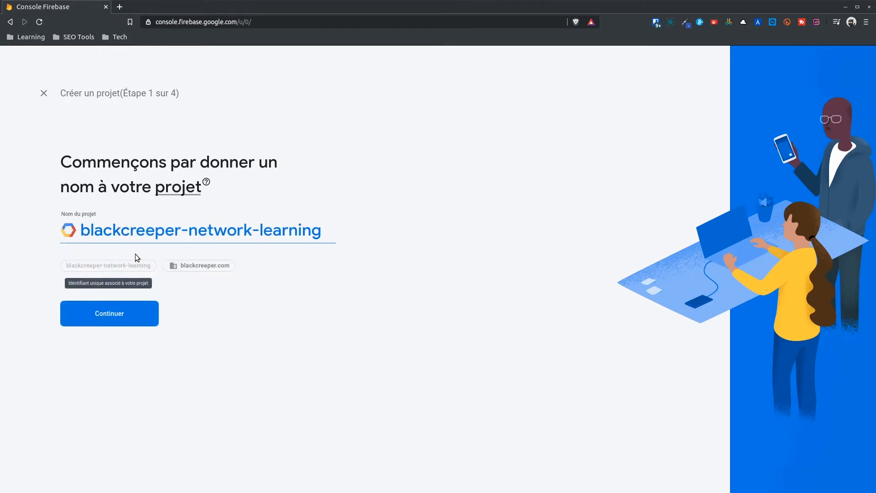
{"action": "left_click", "coordinate": [103, 321]}
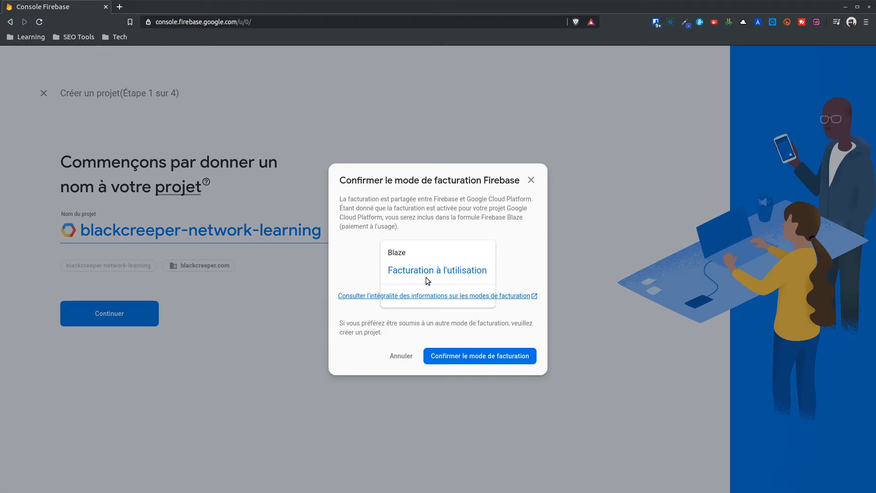
{"action": "left_click", "coordinate": [464, 358]}
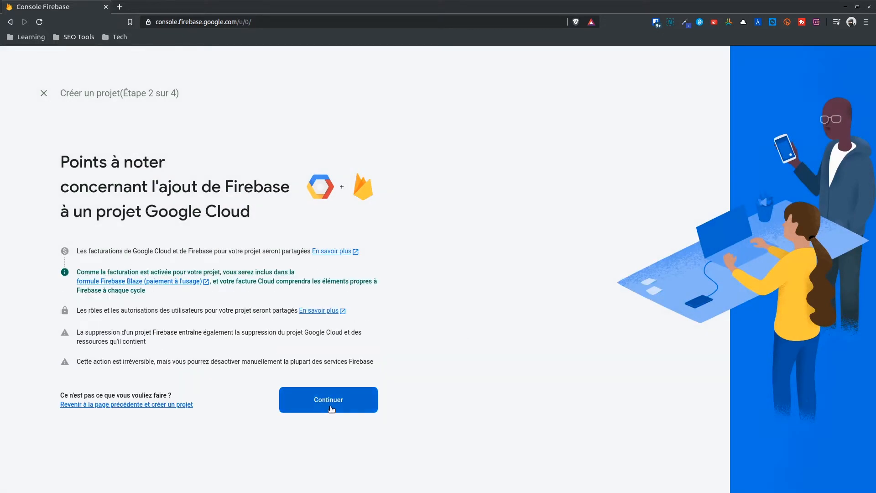
{"action": "left_click", "coordinate": [330, 405]}
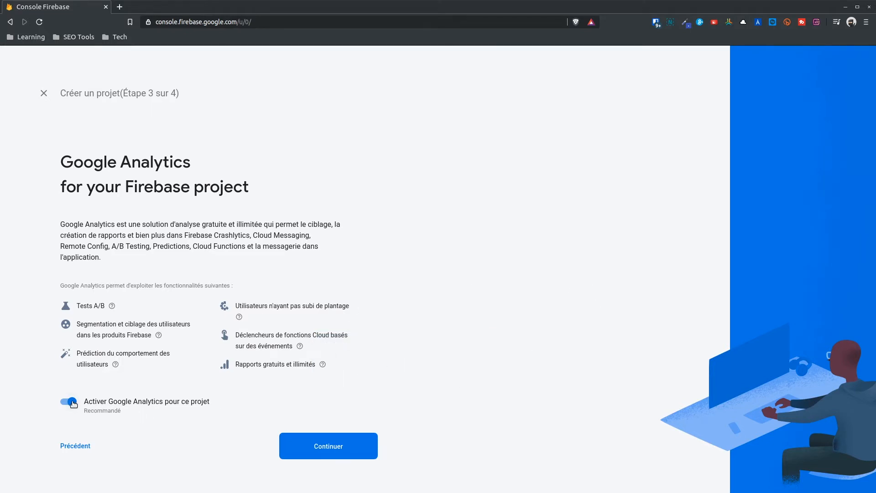
{"action": "left_click", "coordinate": [72, 402]}
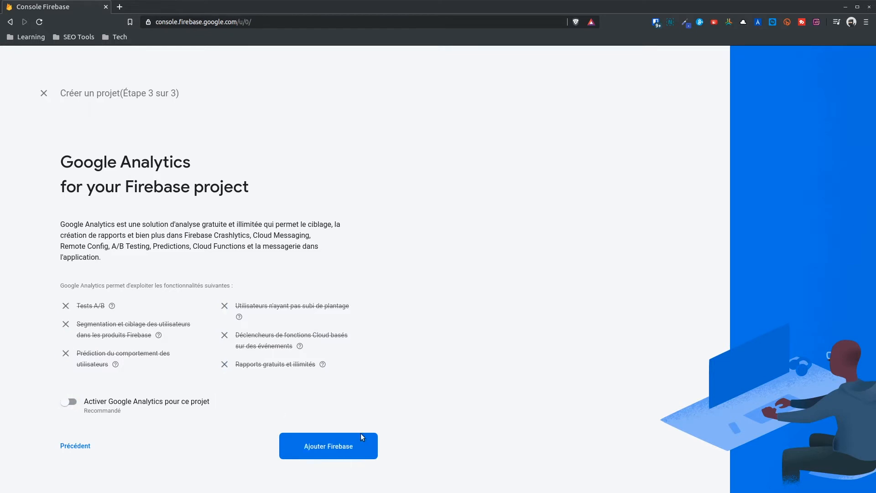
{"action": "left_click", "coordinate": [335, 447]}
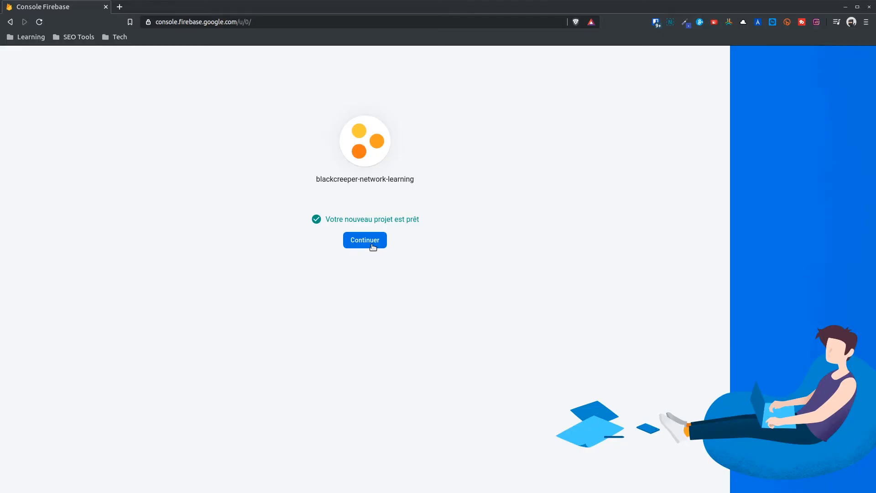
Enter the newly created blackcreeper-network-learning project and scroll through its overview page.
{"action": "left_click", "coordinate": [370, 246]}
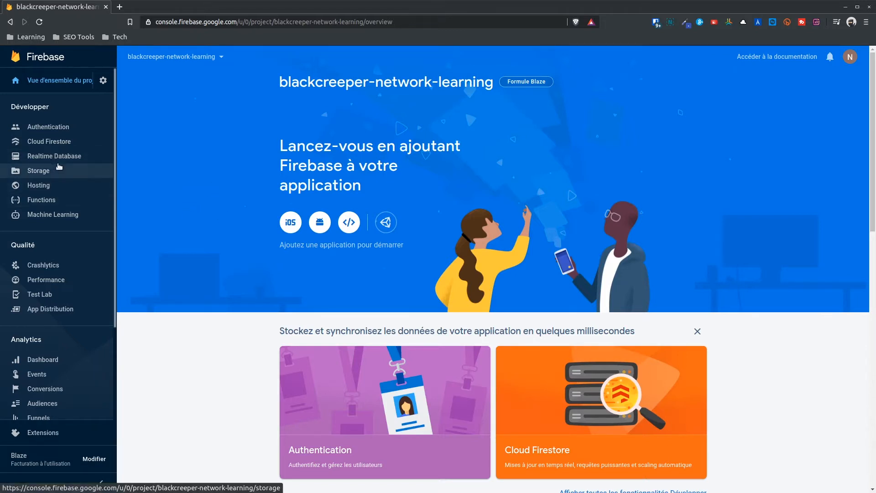
{"action": "scroll", "coordinate": [59, 263], "scroll_direction": "down", "scroll_amount": 3}
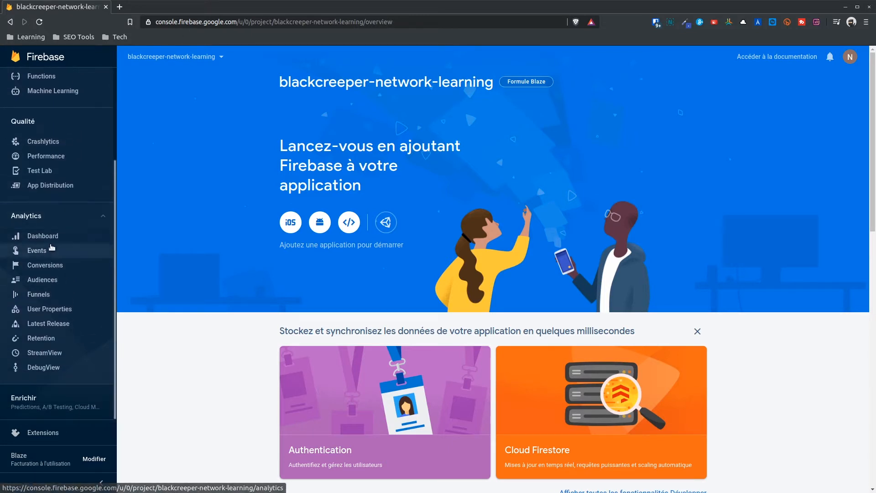
{"action": "scroll", "coordinate": [50, 247], "scroll_direction": "up", "scroll_amount": 1}
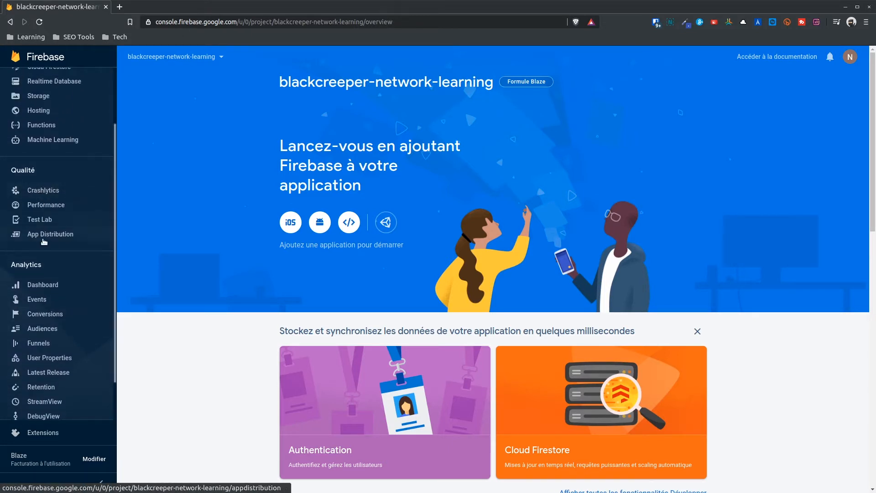
{"action": "scroll", "coordinate": [45, 256], "scroll_direction": "down", "scroll_amount": 2}
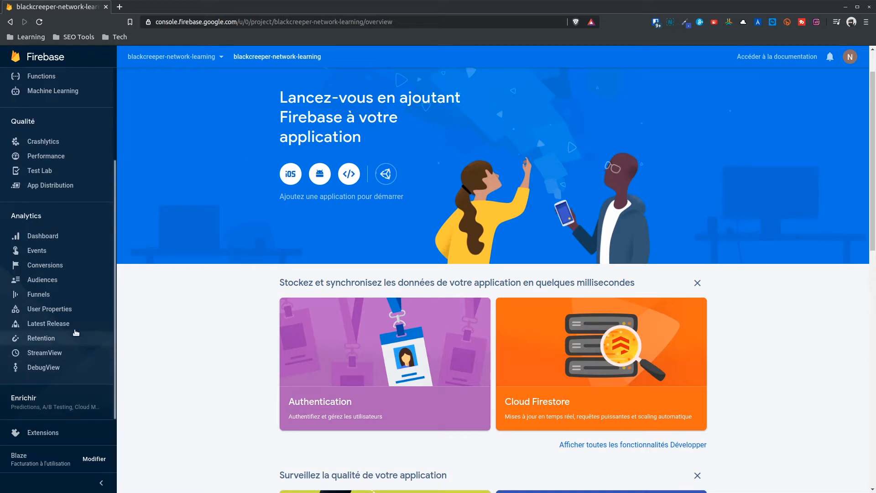
{"action": "scroll", "coordinate": [55, 338], "scroll_direction": "up", "scroll_amount": 3}
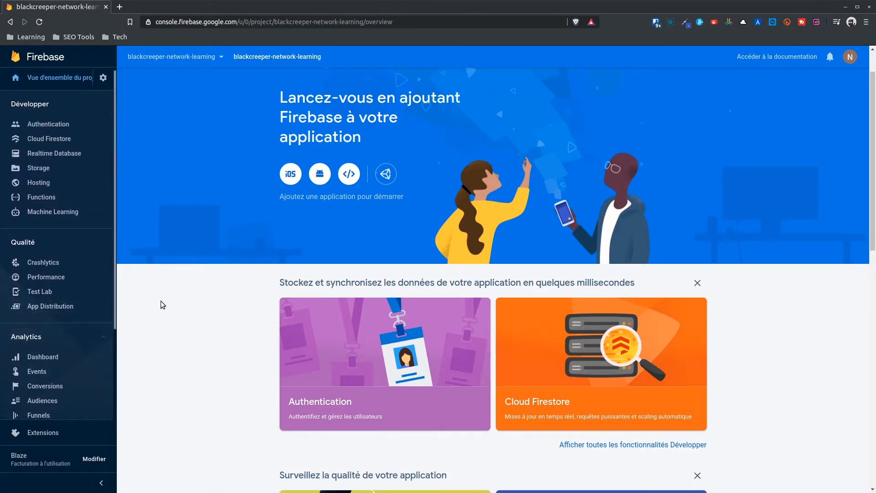
{"action": "scroll", "coordinate": [168, 304], "scroll_direction": "up", "scroll_amount": 1}
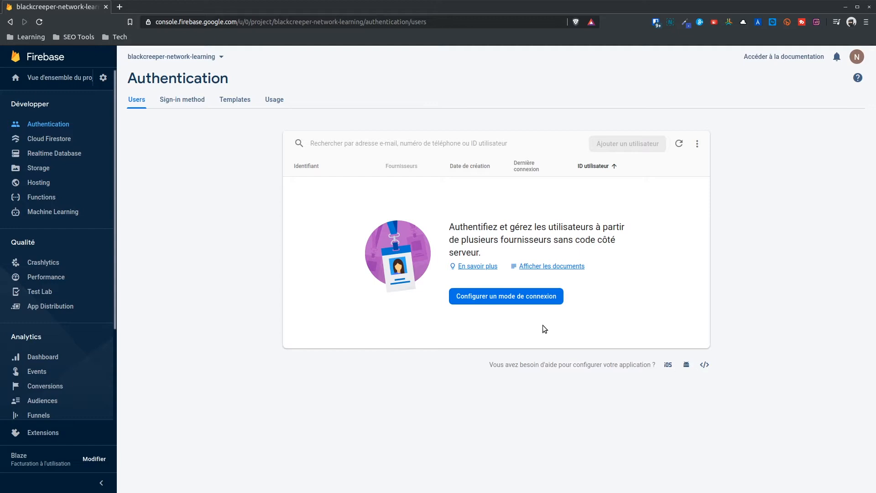
Look over the sign-in providers and e-mail templates, cancelling a template language change.
{"action": "left_click", "coordinate": [513, 297]}
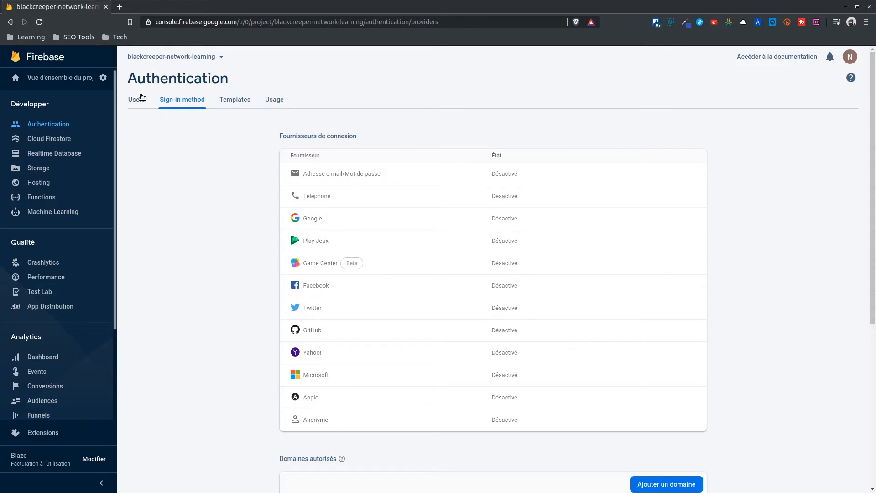
{"action": "left_click", "coordinate": [234, 103]}
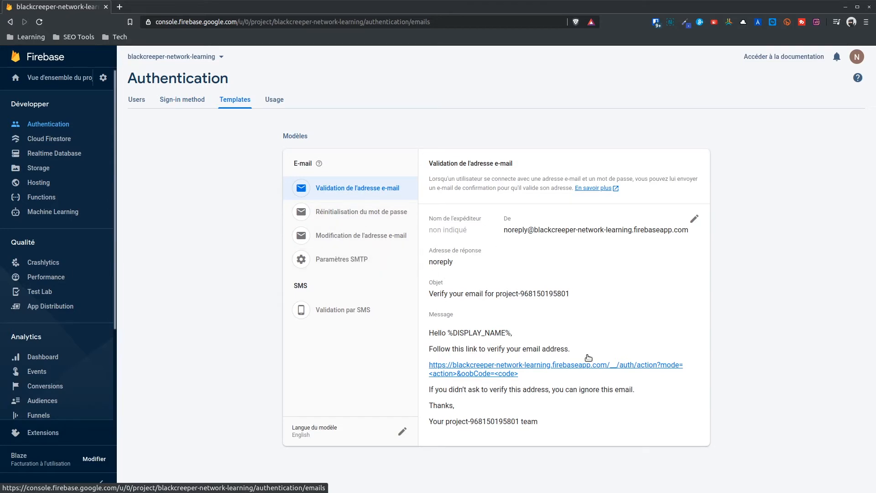
{"action": "left_click", "coordinate": [403, 432]}
{"action": "left_click", "coordinate": [402, 269]}
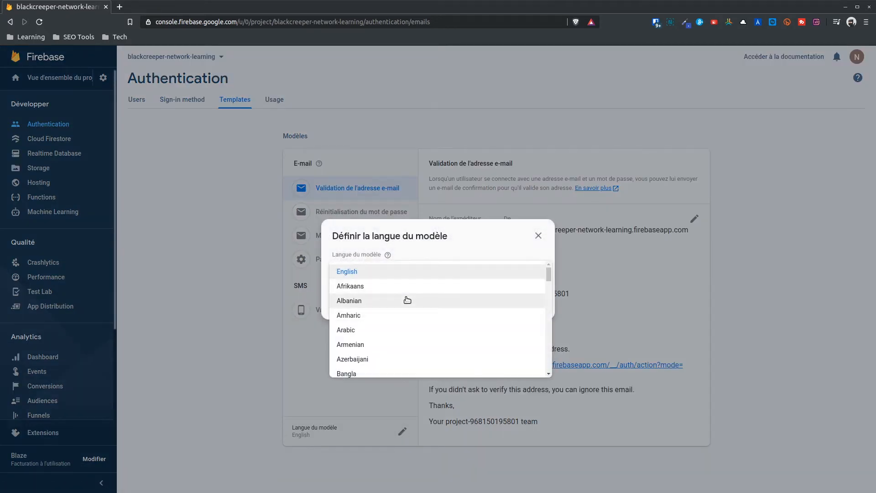
{"action": "scroll", "coordinate": [405, 297], "scroll_direction": "down", "scroll_amount": 9}
{"action": "left_click", "coordinate": [542, 239]}
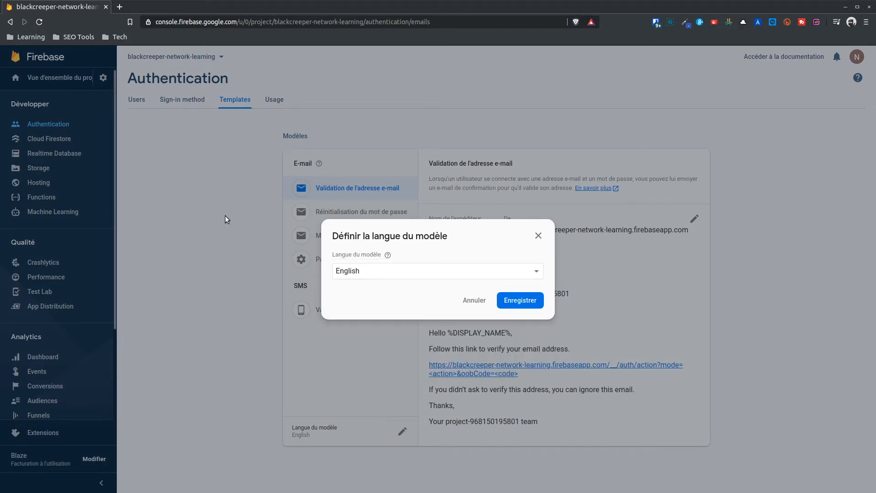
{"action": "left_click", "coordinate": [226, 216]}
Check the Authentication usage statistics, then bring up the Email/Password provider settings.
{"action": "left_click", "coordinate": [281, 99]}
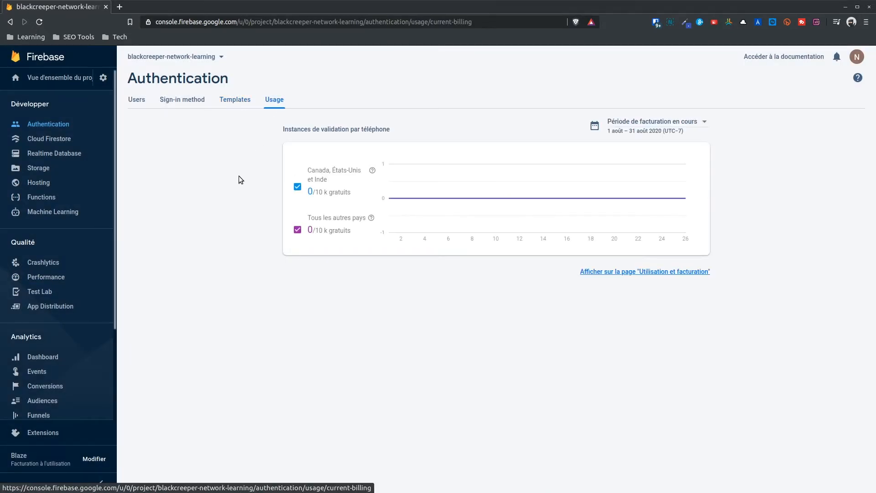
{"action": "left_click", "coordinate": [143, 100]}
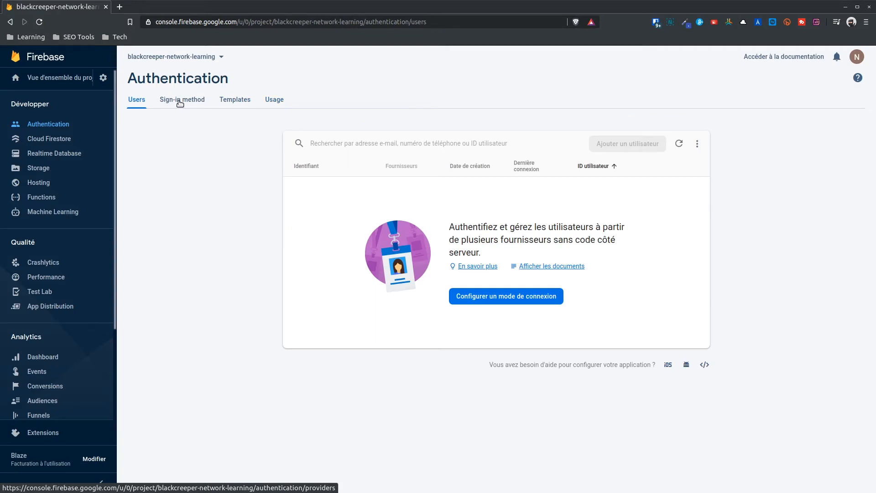
{"action": "left_click", "coordinate": [179, 100]}
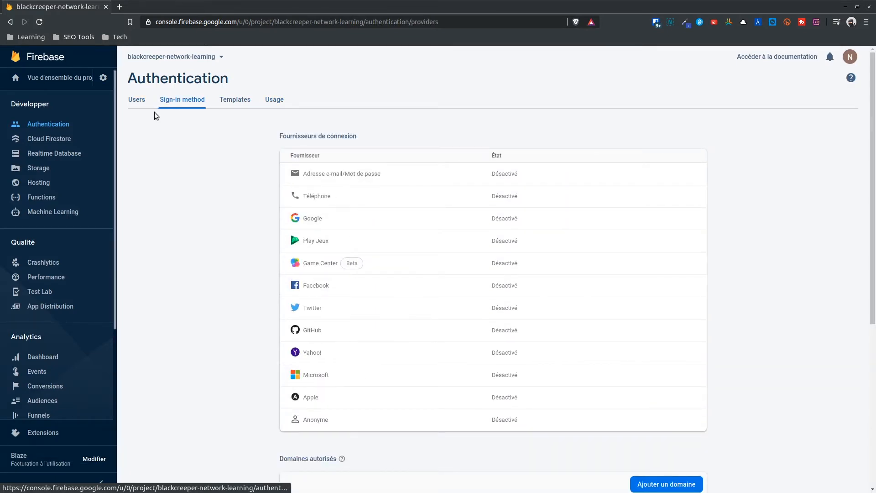
{"action": "left_click", "coordinate": [141, 104]}
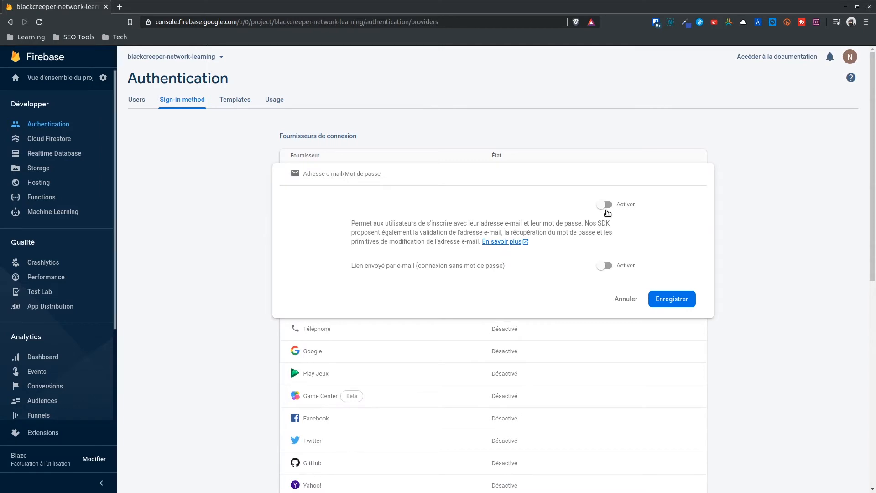
Enable and save Email/Password sign-in, then return to the Users list.
{"action": "left_click", "coordinate": [605, 205]}
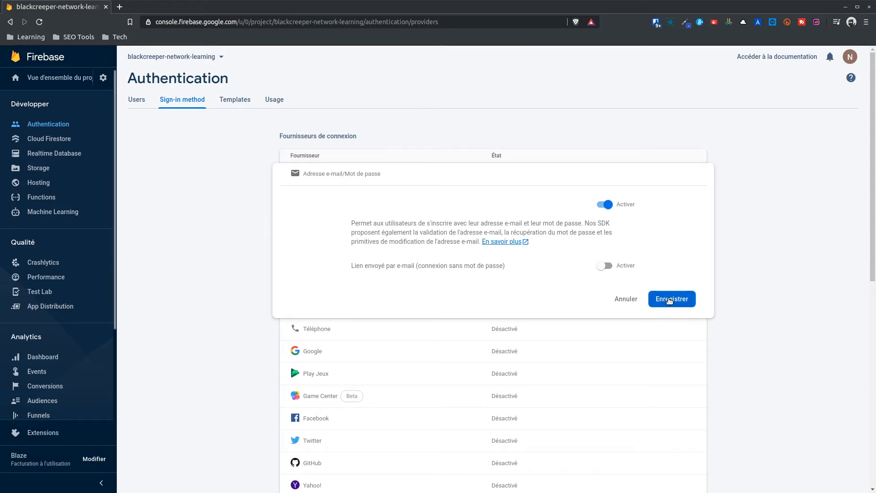
{"action": "left_click", "coordinate": [670, 300]}
{"action": "left_click", "coordinate": [136, 100]}
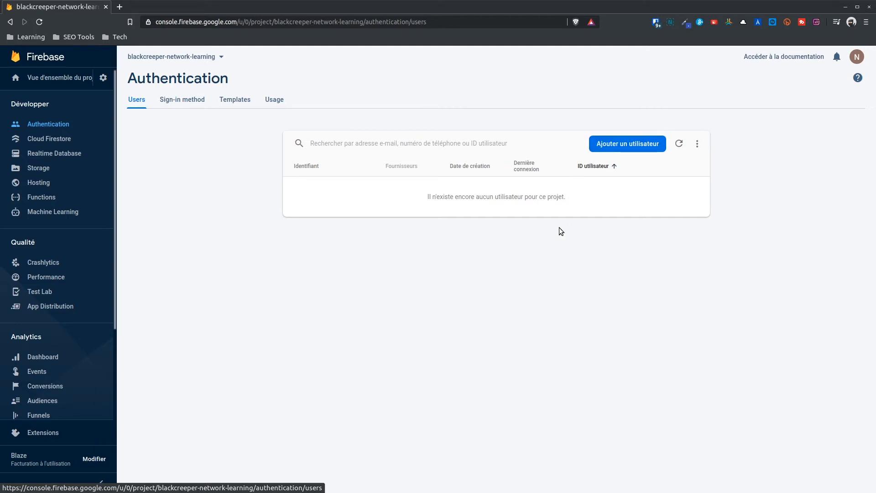
Add a test user with an e-mail address and password, then view the new user's actions menu.
{"action": "left_click", "coordinate": [621, 145]}
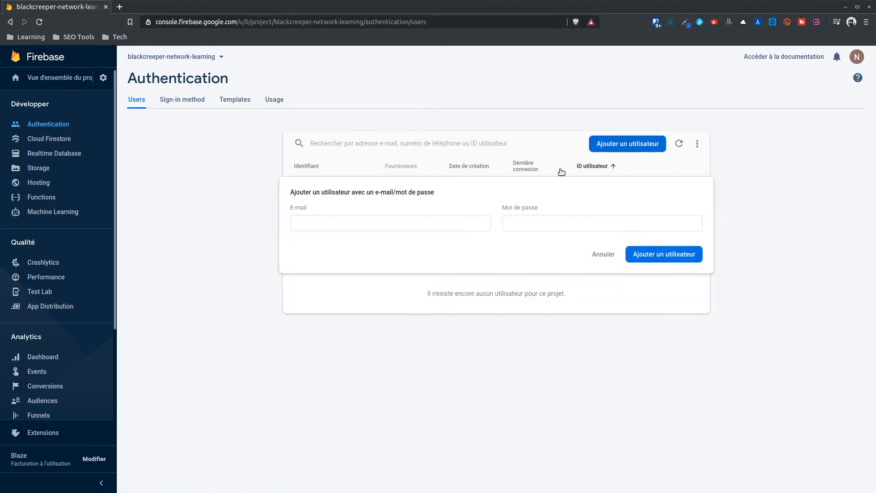
{"action": "left_click", "coordinate": [373, 223]}
{"action": "type", "text": "a"}
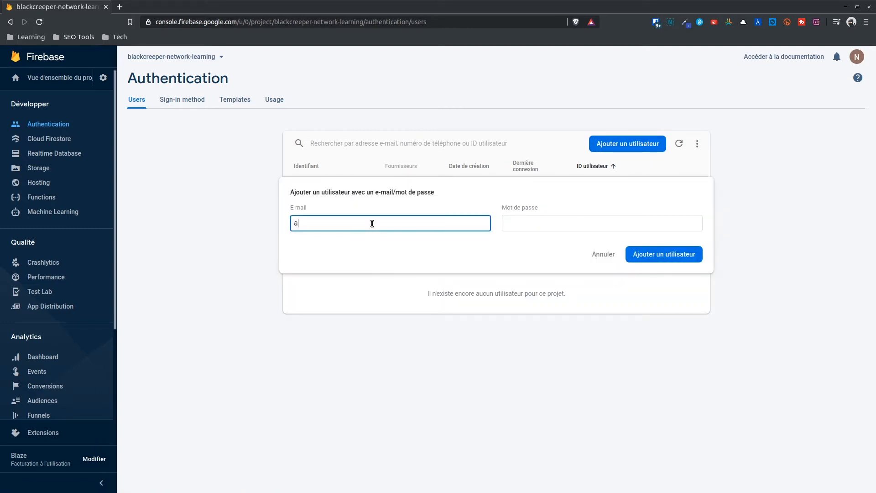
{"action": "type", "text": "@a.com"}
{"action": "key", "text": "Tab"}
{"action": "type", "text": "123456"}
{"action": "left_click", "coordinate": [664, 255]}
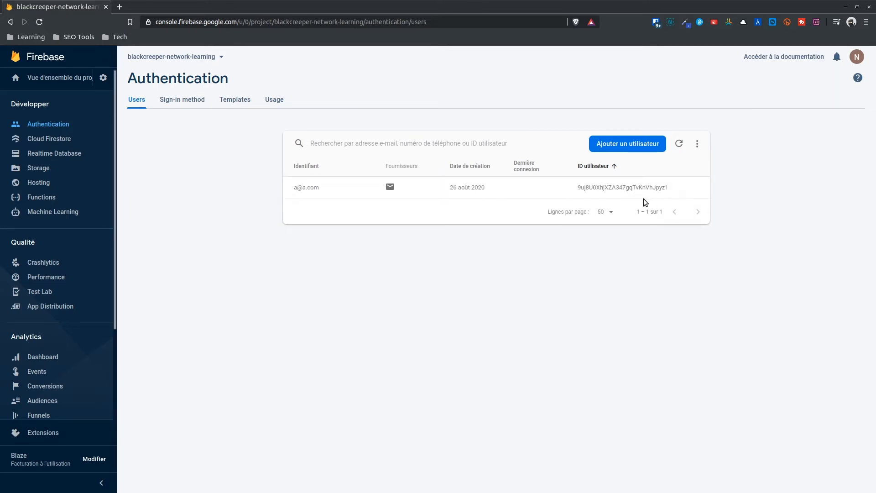
{"action": "mouse_move", "coordinate": [636, 185]}
{"action": "left_click", "coordinate": [701, 189]}
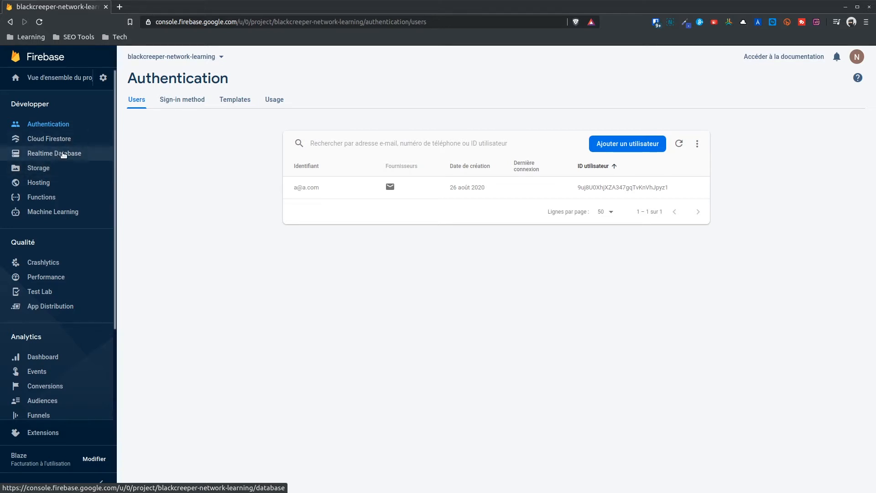
Check the Realtime Database page and its comparison guide, then go to Cloud Firestore.
{"action": "left_click", "coordinate": [63, 154]}
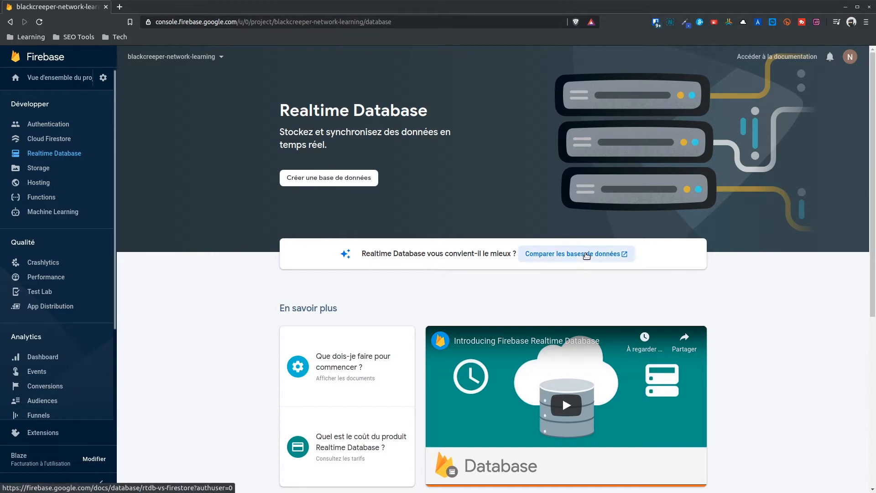
{"action": "left_click", "coordinate": [585, 254]}
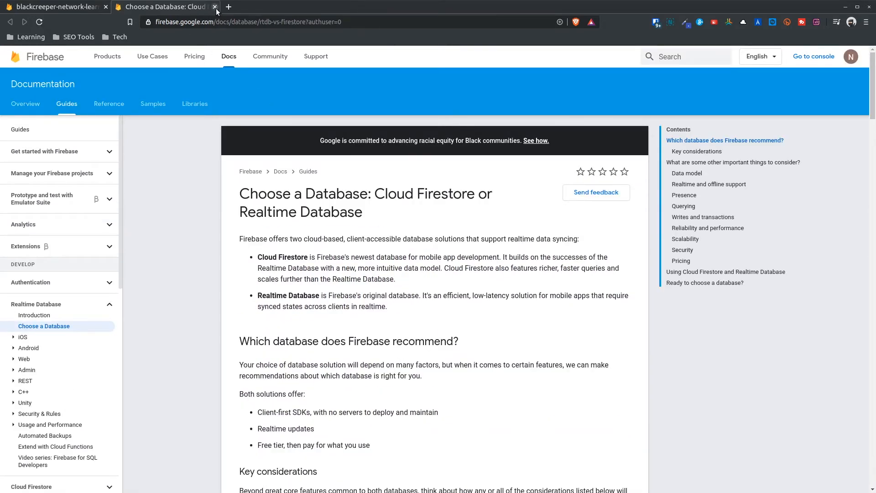
{"action": "left_click", "coordinate": [214, 6]}
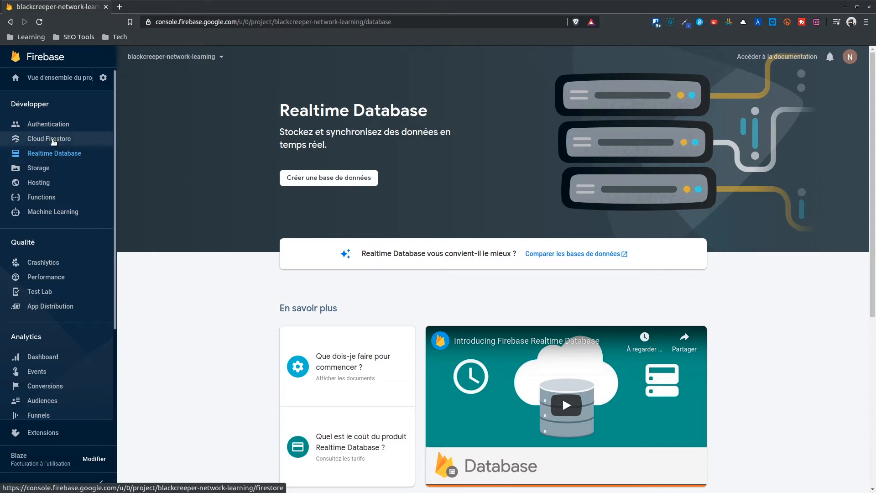
{"action": "left_click", "coordinate": [53, 142]}
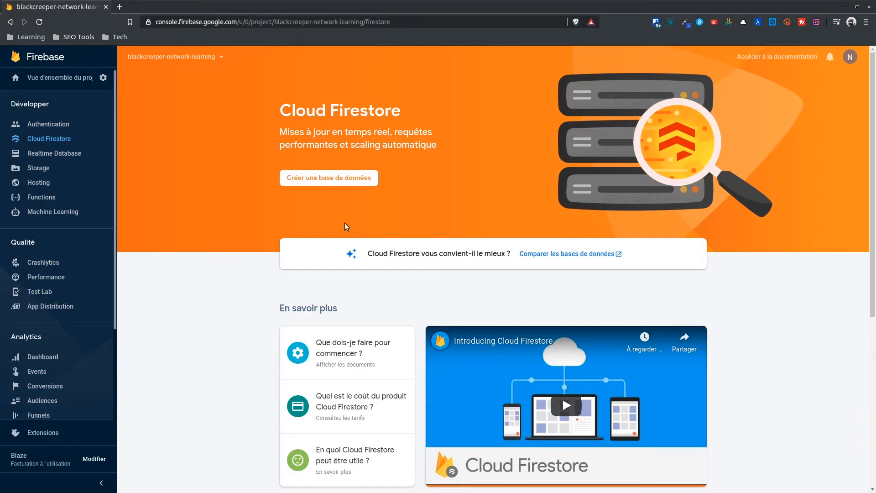
Create the Firestore database in production mode at nam5 (us-central) after previewing test-mode rules.
{"action": "left_click", "coordinate": [327, 179]}
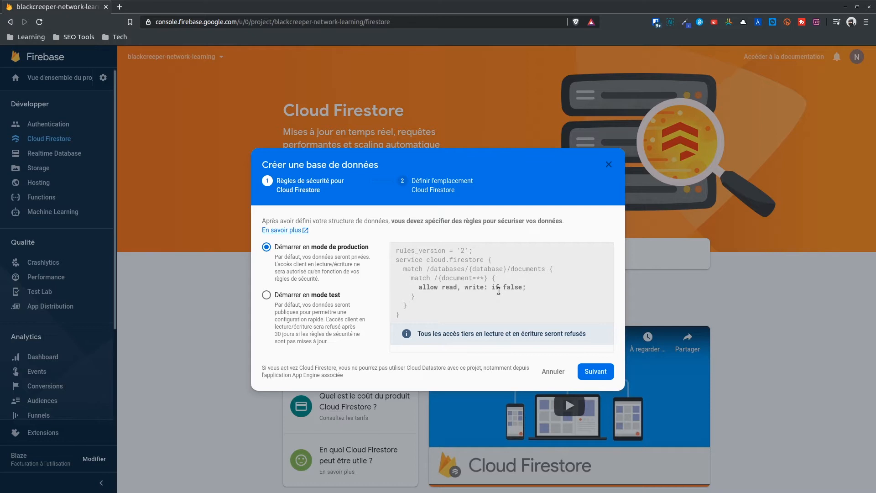
{"action": "left_click", "coordinate": [294, 295]}
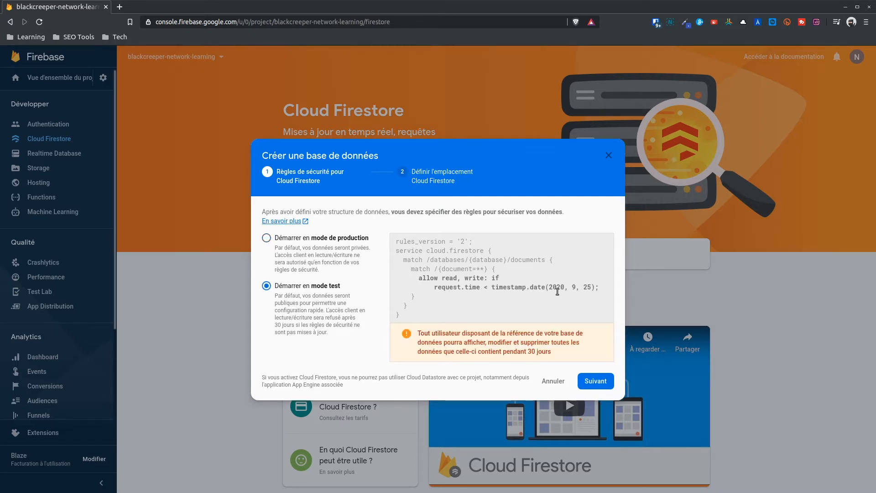
{"action": "left_click", "coordinate": [310, 239]}
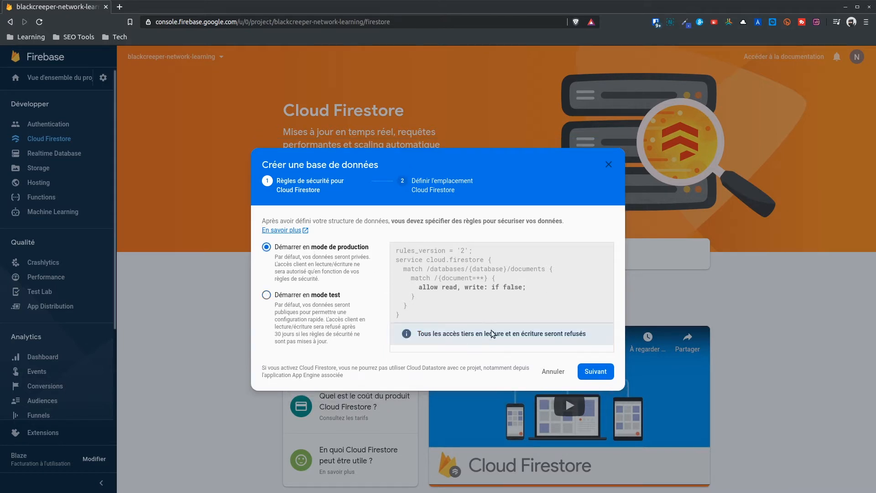
{"action": "left_click", "coordinate": [592, 374]}
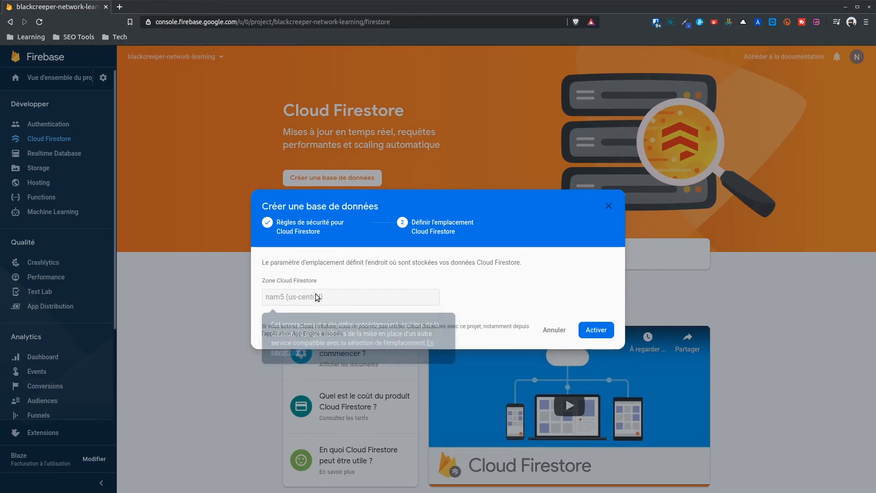
{"action": "left_click", "coordinate": [596, 329]}
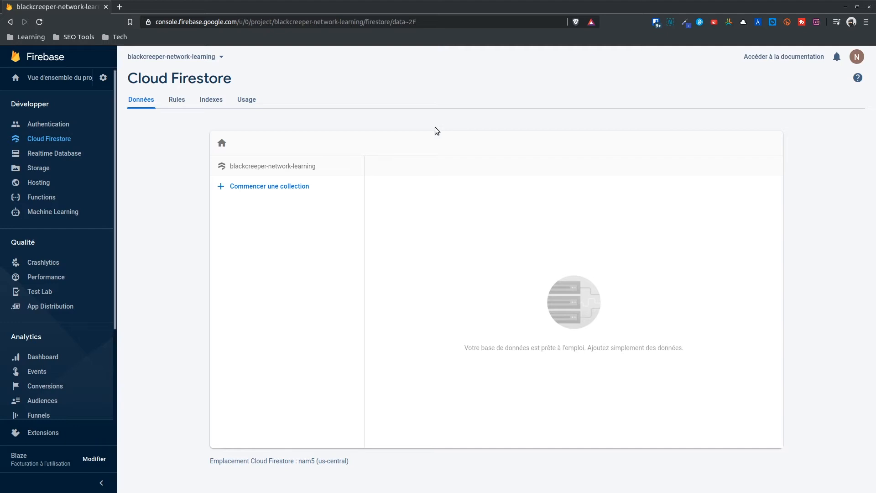
Start a new collection from the empty Firestore data view.
{"action": "mouse_move", "coordinate": [328, 137]}
{"action": "left_click", "coordinate": [267, 187]}
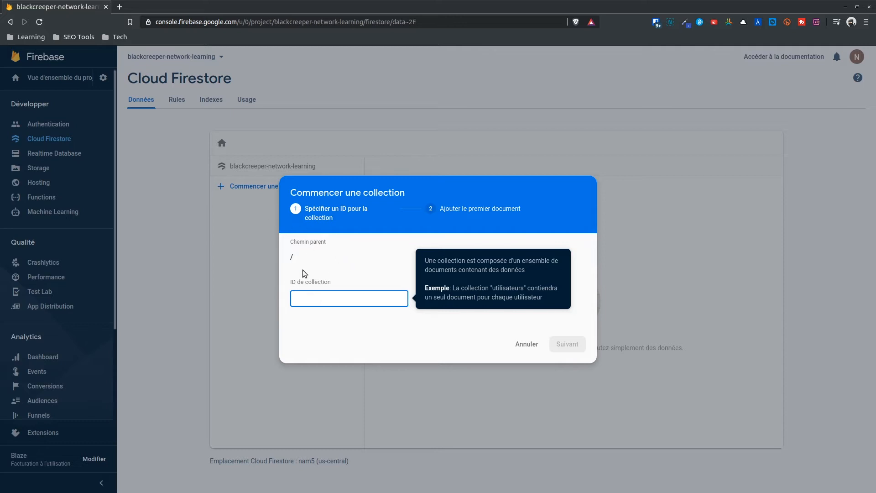
Name the collection users and give its first auto-ID document a number field age.
{"action": "type", "text": "rs"}
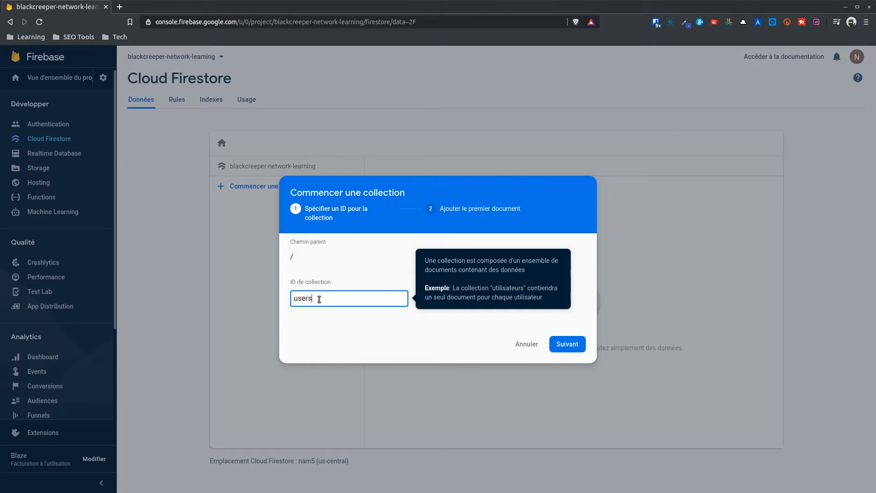
{"action": "left_click", "coordinate": [408, 333]}
{"action": "left_click", "coordinate": [358, 303]}
{"action": "left_click", "coordinate": [581, 349]}
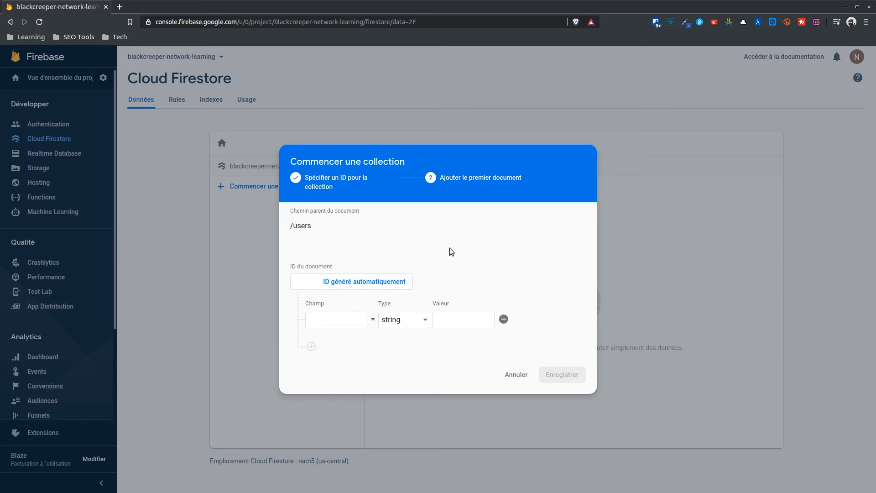
{"action": "left_click", "coordinate": [325, 320]}
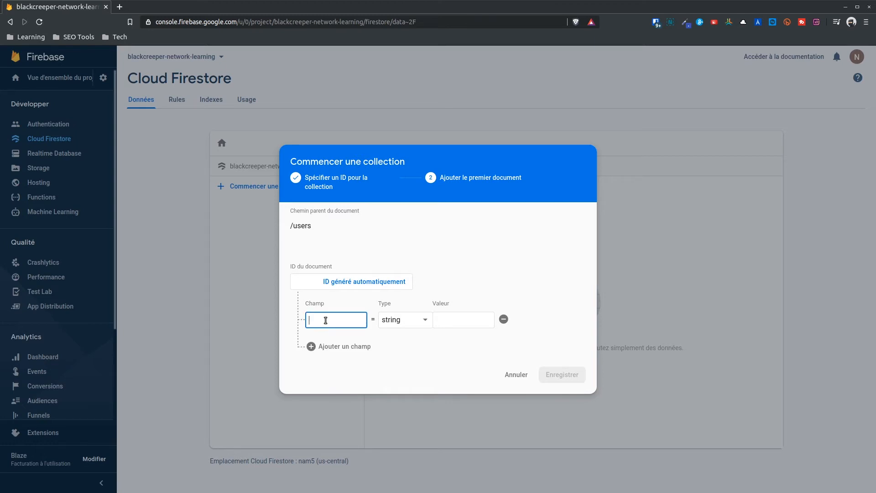
{"action": "type", "text": "age"}
{"action": "left_click", "coordinate": [405, 320]}
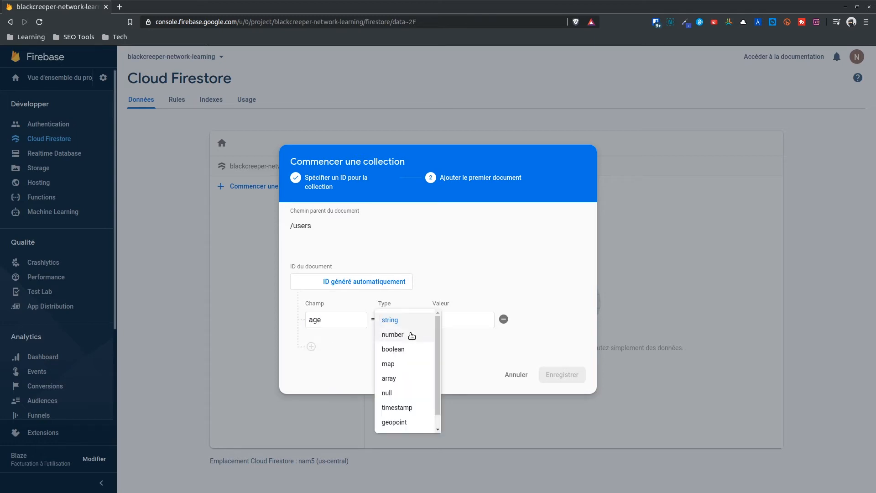
{"action": "left_click", "coordinate": [409, 336]}
{"action": "left_click", "coordinate": [363, 282]}
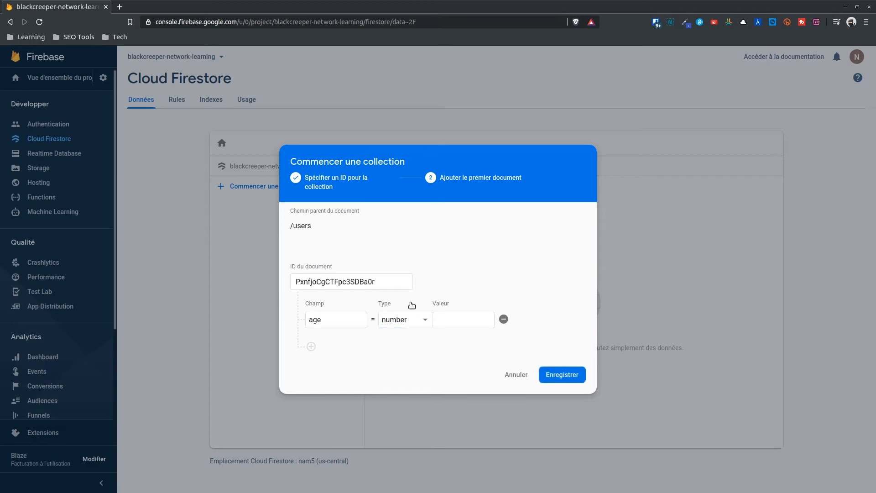
{"action": "left_click", "coordinate": [458, 318]}
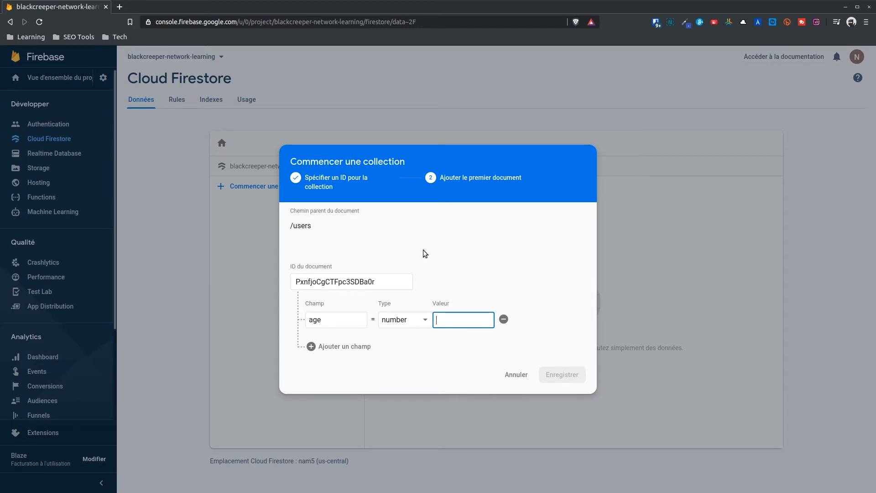
Add a country field of France, set age to 30, and save the document.
{"action": "left_click", "coordinate": [354, 347]}
{"action": "left_click", "coordinate": [334, 339]}
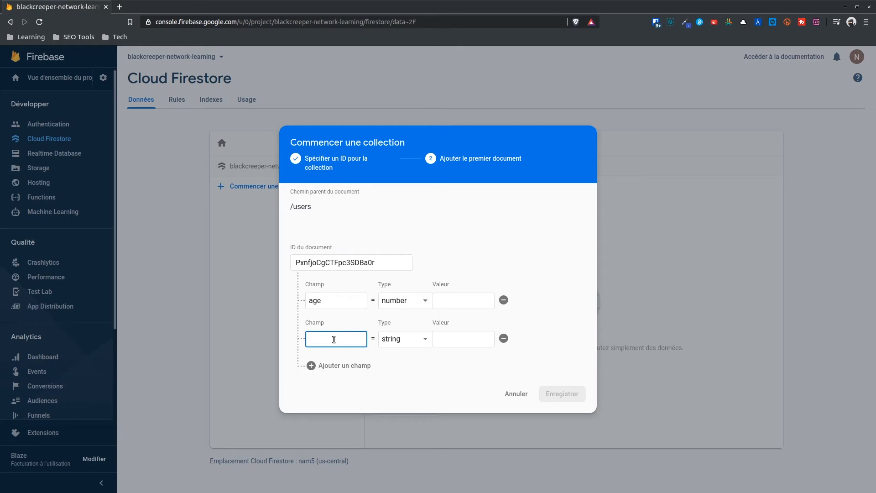
{"action": "type", "text": "country"}
{"action": "left_click", "coordinate": [457, 304]}
{"action": "type", "text": "30"}
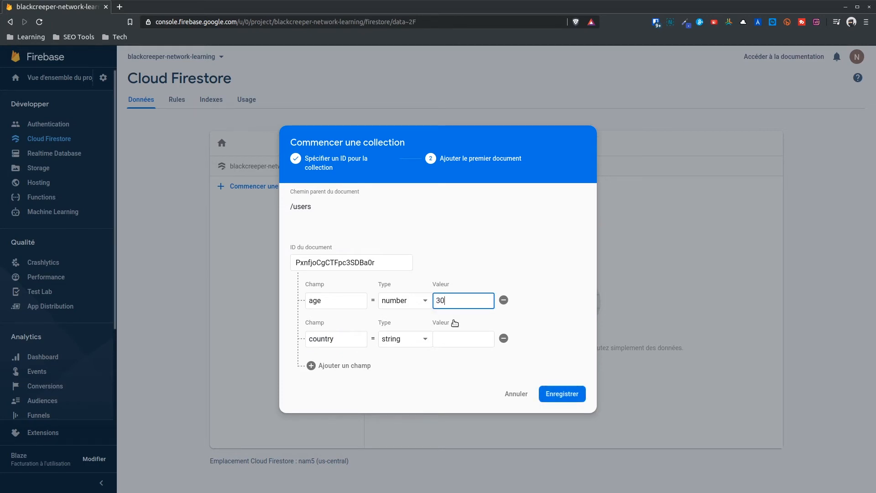
{"action": "left_click", "coordinate": [463, 339]}
{"action": "type", "text": "France"}
{"action": "left_click", "coordinate": [408, 341]}
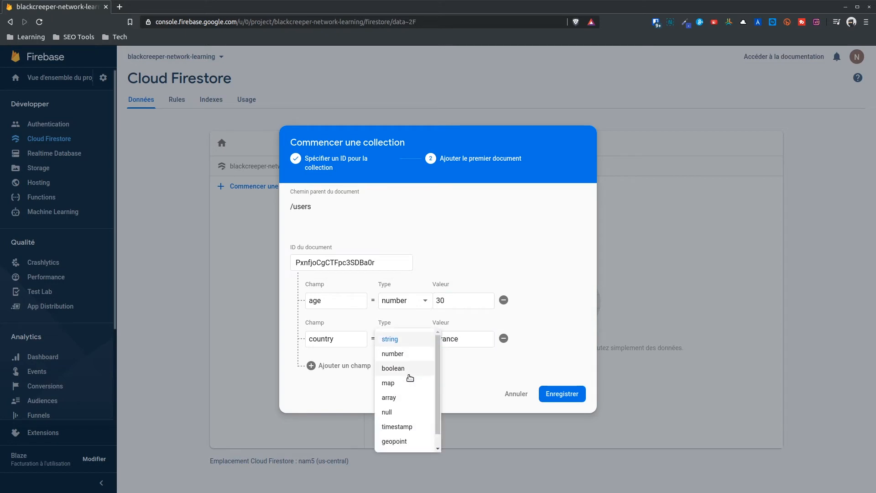
{"action": "scroll", "coordinate": [405, 397], "scroll_direction": "down", "scroll_amount": 1}
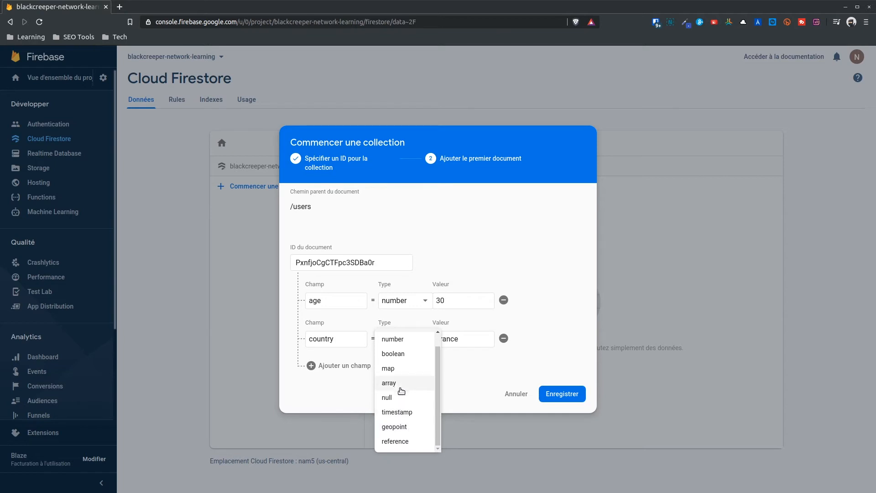
{"action": "scroll", "coordinate": [404, 374], "scroll_direction": "up", "scroll_amount": 1}
{"action": "left_click", "coordinate": [555, 383]}
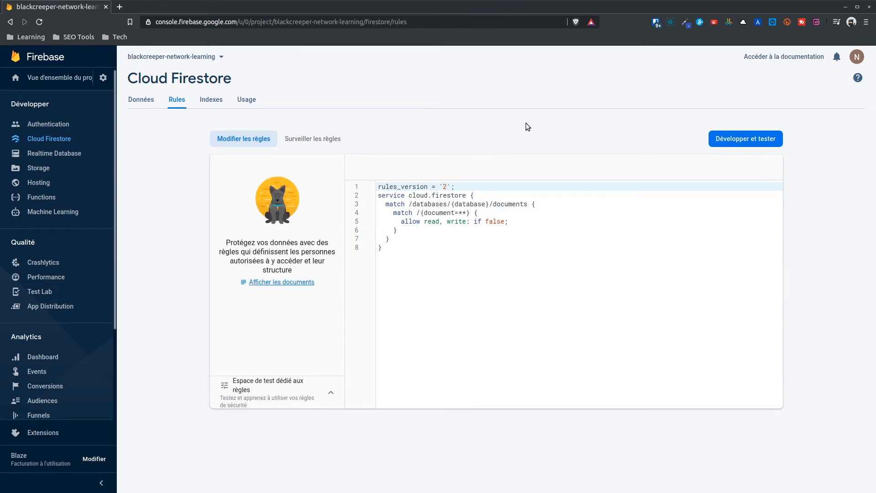
{"action": "left_click", "coordinate": [524, 222]}
{"action": "key", "text": "Return"}
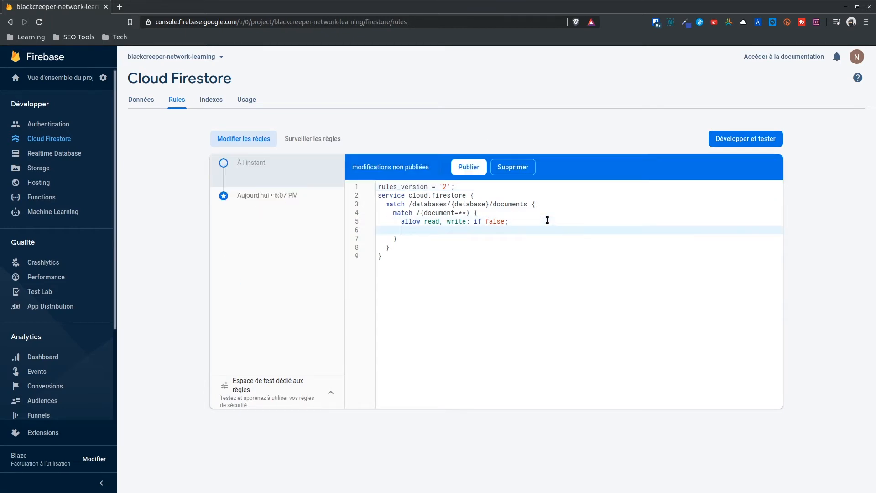
{"action": "type", "text": "all"}
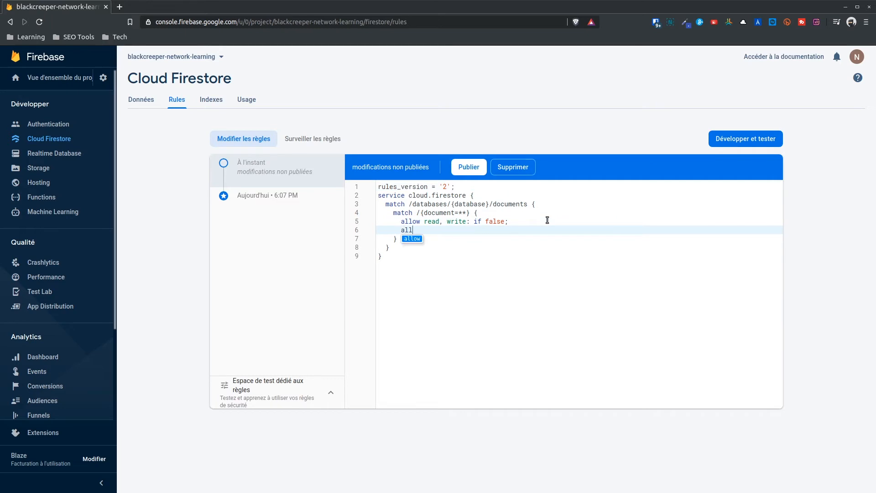
{"action": "type", "text": "ow write"}
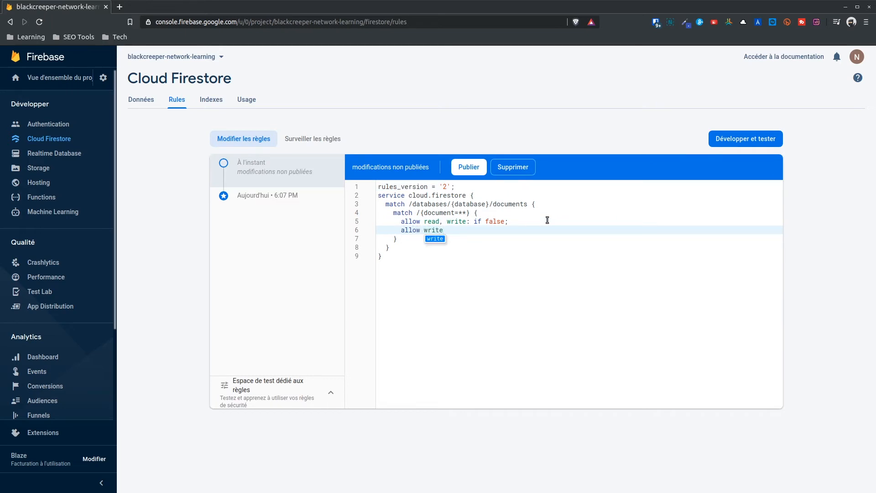
{"action": "key", "text": "shift+Home"}
{"action": "key", "text": "BackSpace"}
{"action": "key", "text": "shift+Home"}
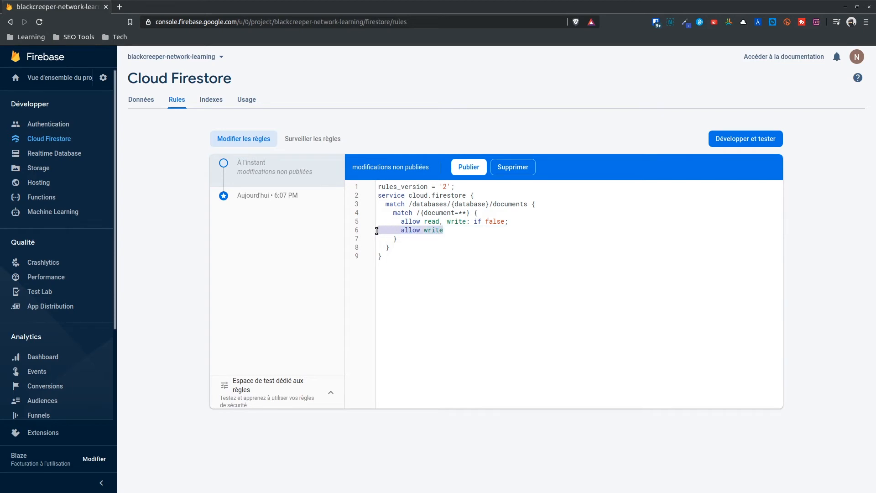
{"action": "key", "text": "BackSpace"}
{"action": "key", "text": "BackSpace"}
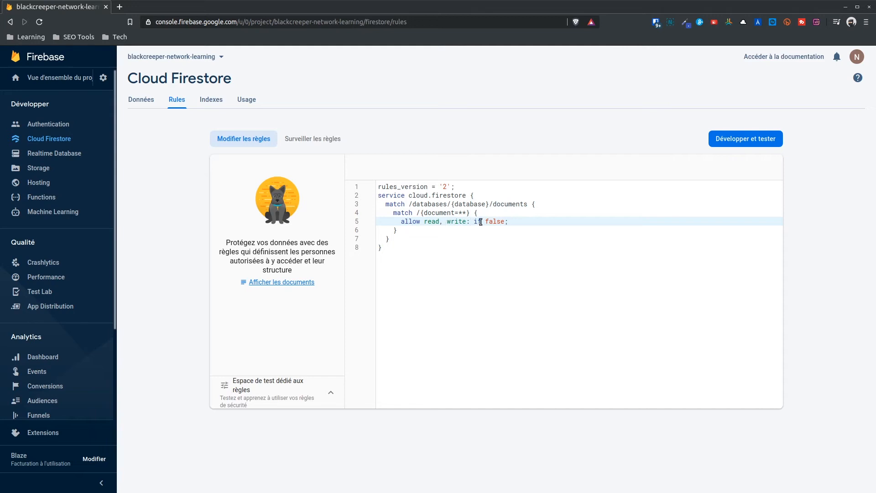
Change the line-5 write condition to 'if request.auth != null;' and remove the duplicate semicolon.
{"action": "mouse_move", "coordinate": [440, 222]}
{"action": "left_mouse_down"}
{"action": "mouse_move", "coordinate": [504, 222]}
{"action": "mouse_move", "coordinate": [446, 223]}
{"action": "left_mouse_up"}
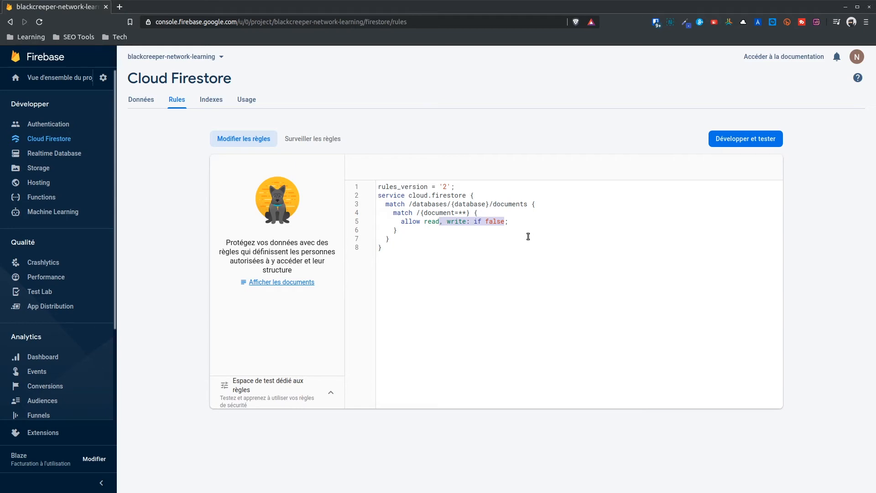
{"action": "type", "text": ": if request.auth != null;"}
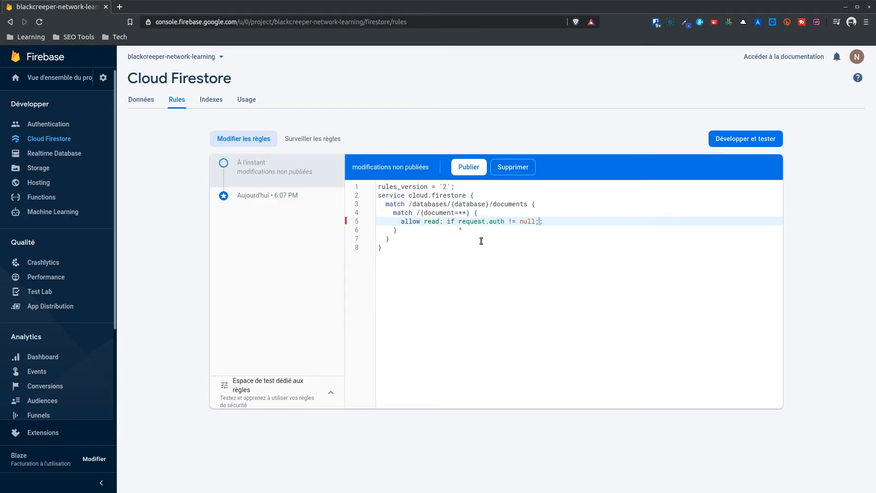
{"action": "key", "text": "Return"}
{"action": "key", "text": "BackSpace"}
{"action": "key", "text": "Delete"}
{"action": "left_click_drag", "start_coordinate": [459, 221], "coordinate": [547, 222]}
{"action": "left_click", "coordinate": [435, 221]}
{"action": "left_click", "coordinate": [547, 222]}
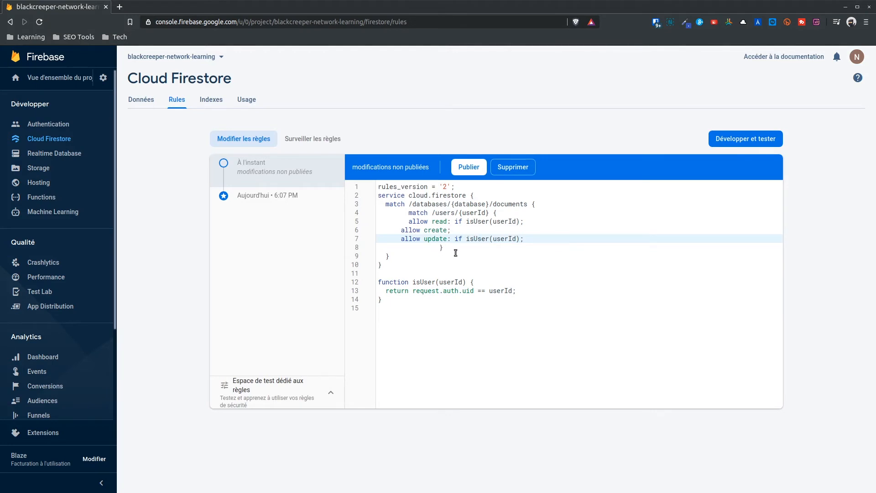
Add the closing brace on line 8 and remove its extra indentation.
{"action": "left_click", "coordinate": [441, 249]}
{"action": "type", "text": "}"}
{"action": "key", "text": "ctrl+z"}
{"action": "left_click_drag", "start_coordinate": [440, 249], "coordinate": [400, 250]}
{"action": "key", "text": "BackSpace"}
{"action": "key", "text": "Down"}
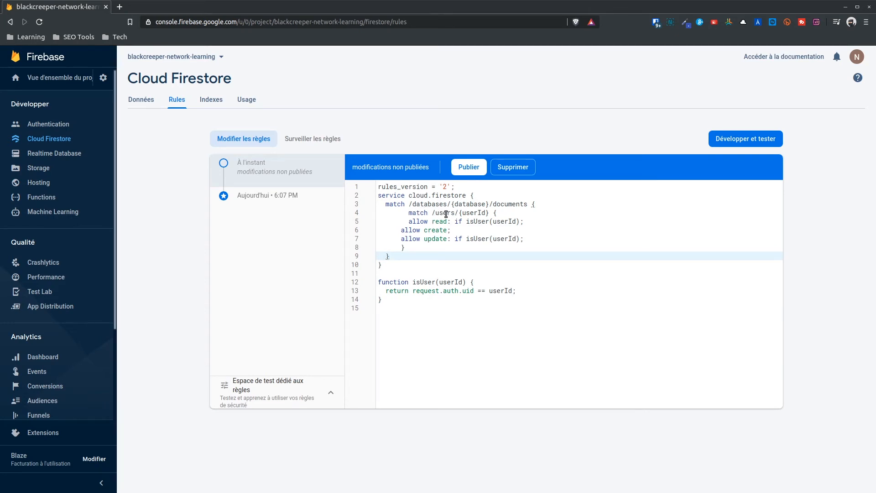
Walk through the draft rules: the userId wildcard, the allow create rule, and isUser's request.auth.uid == userId check.
{"action": "left_click_drag", "start_coordinate": [490, 212], "coordinate": [458, 213]}
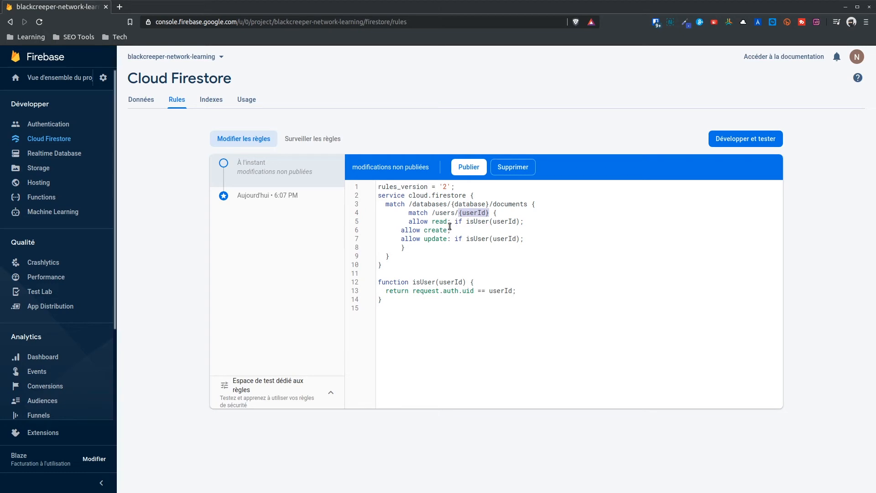
{"action": "left_click_drag", "start_coordinate": [451, 230], "coordinate": [402, 230]}
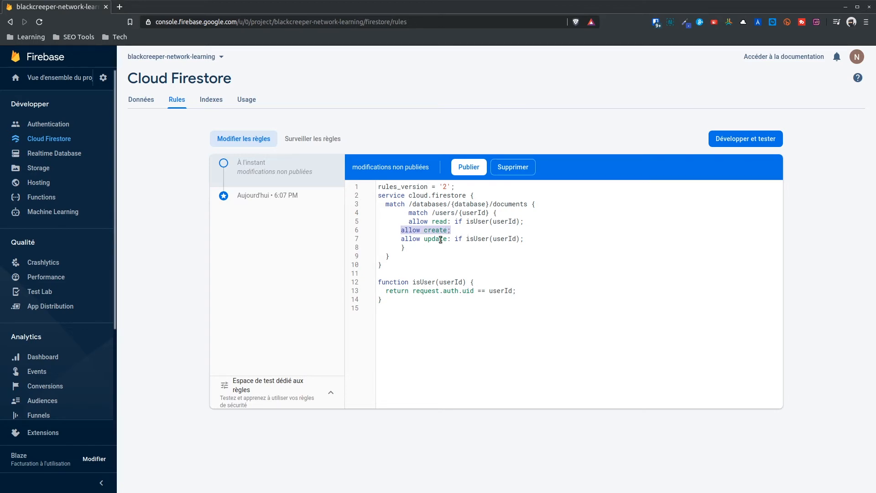
{"action": "double_click", "coordinate": [500, 239]}
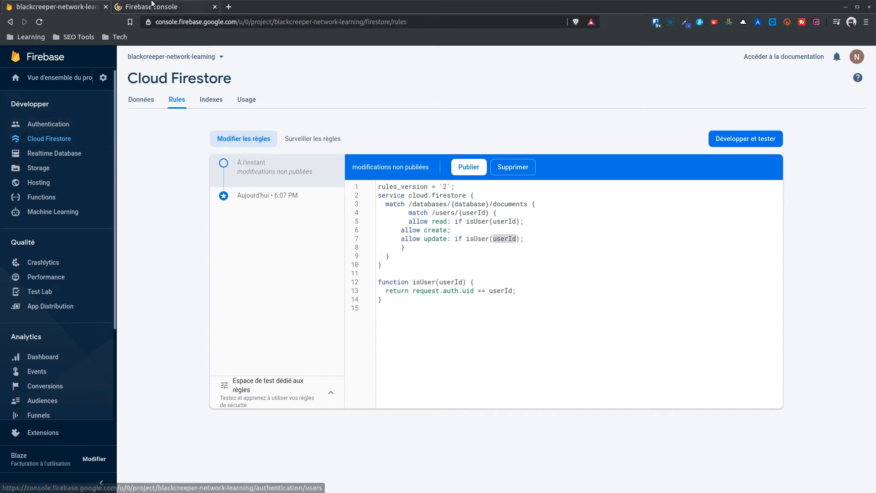
{"action": "left_click", "coordinate": [153, 6]}
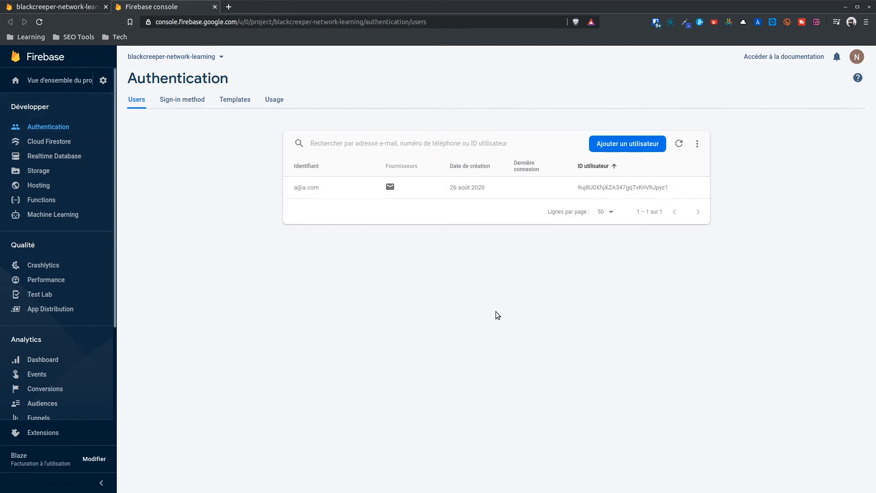
{"action": "key", "text": "ctrl+Tab"}
{"action": "left_click_drag", "start_coordinate": [413, 292], "coordinate": [477, 292]}
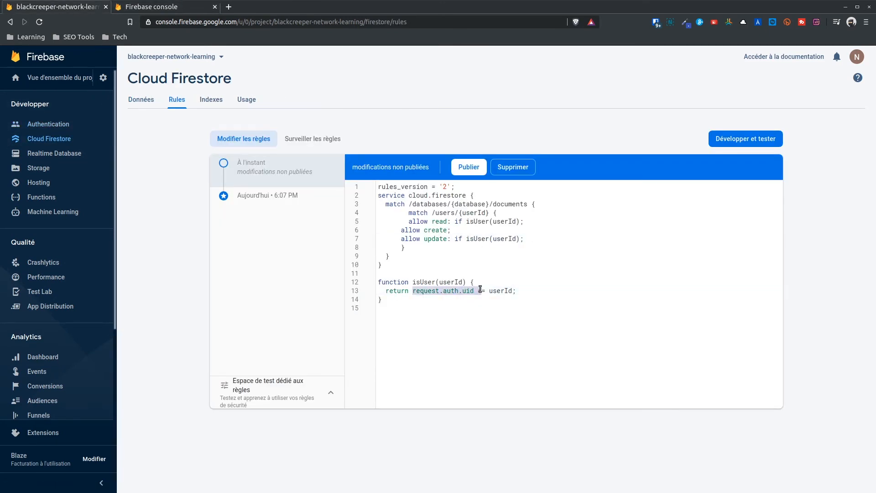
{"action": "left_click", "coordinate": [475, 213]}
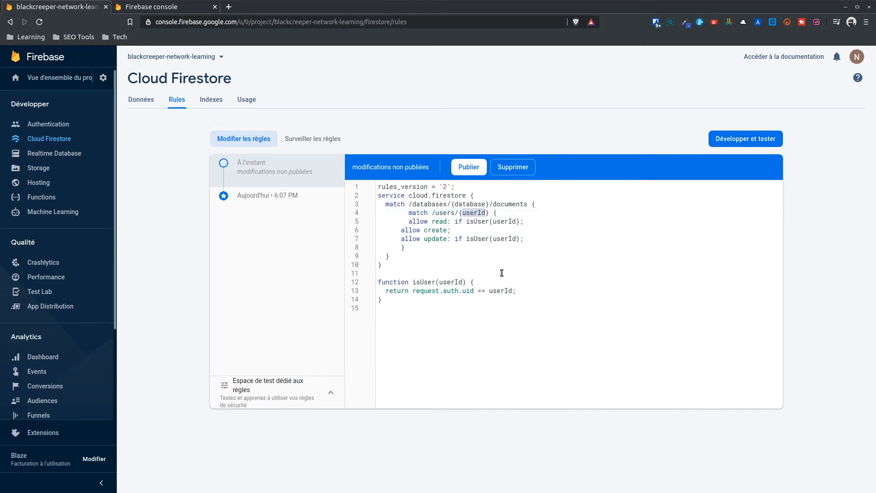
{"action": "left_click", "coordinate": [530, 291]}
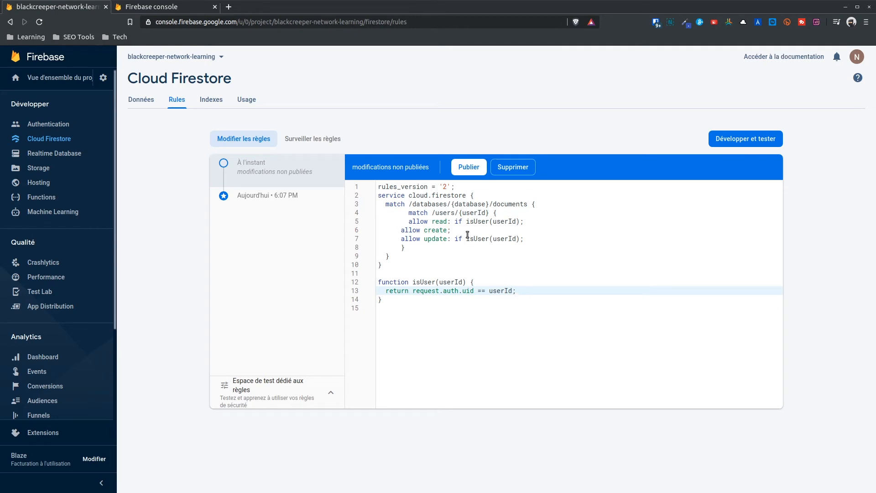
{"action": "left_click", "coordinate": [510, 265]}
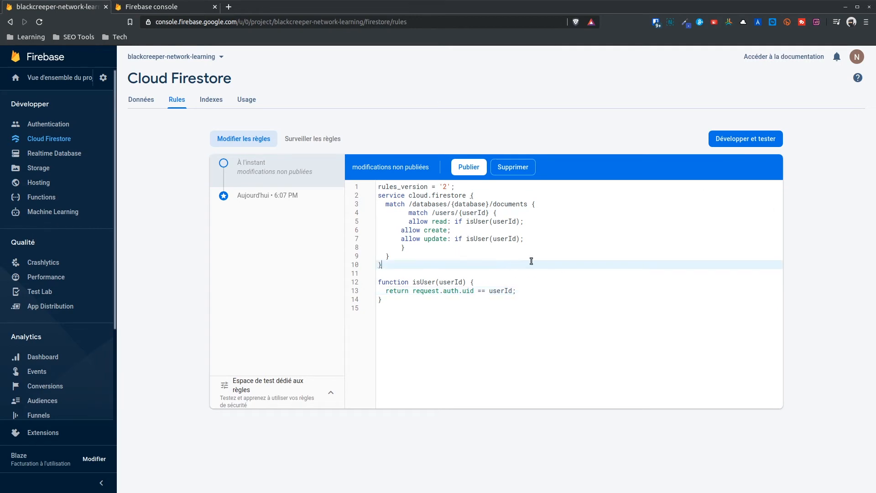
View the Firestore rules monitoring chart, then the editor's emulator testing information, and close it.
{"action": "left_click", "coordinate": [309, 142]}
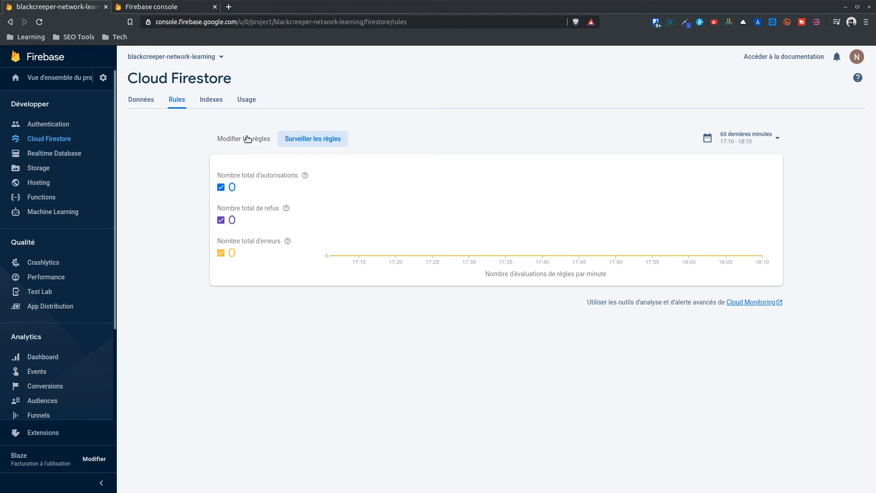
{"action": "left_click", "coordinate": [247, 139]}
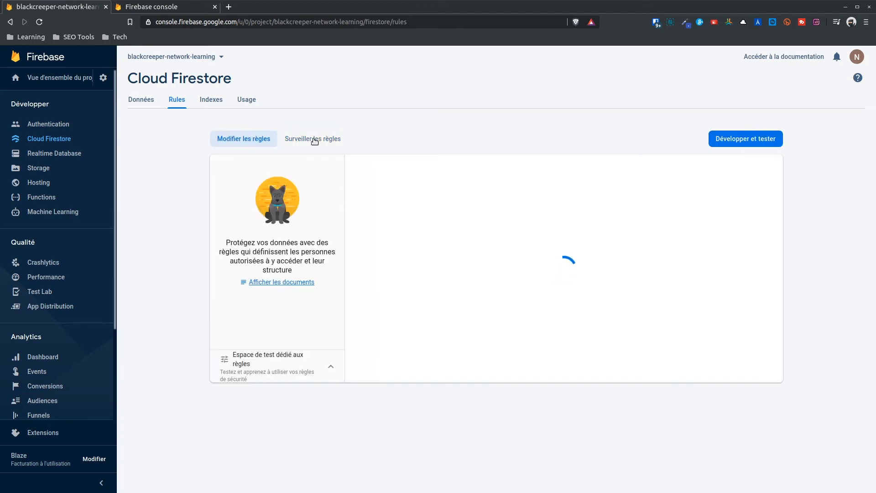
{"action": "left_click", "coordinate": [733, 139]}
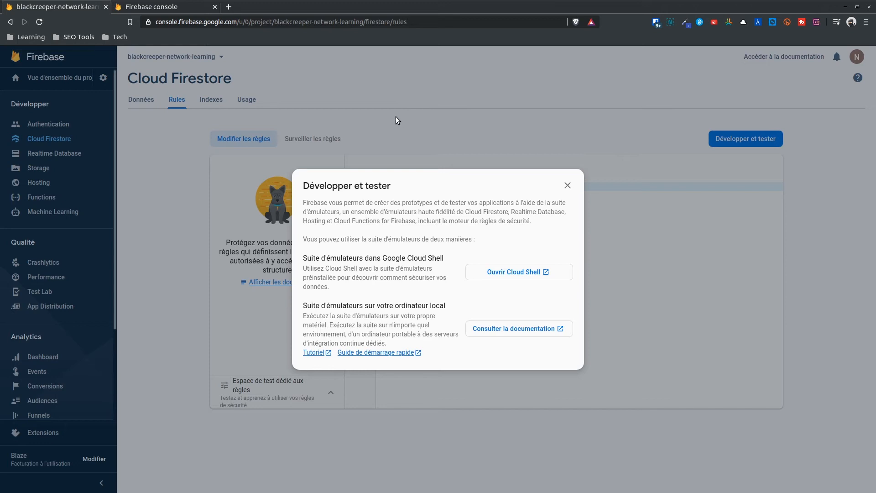
{"action": "left_click", "coordinate": [569, 184]}
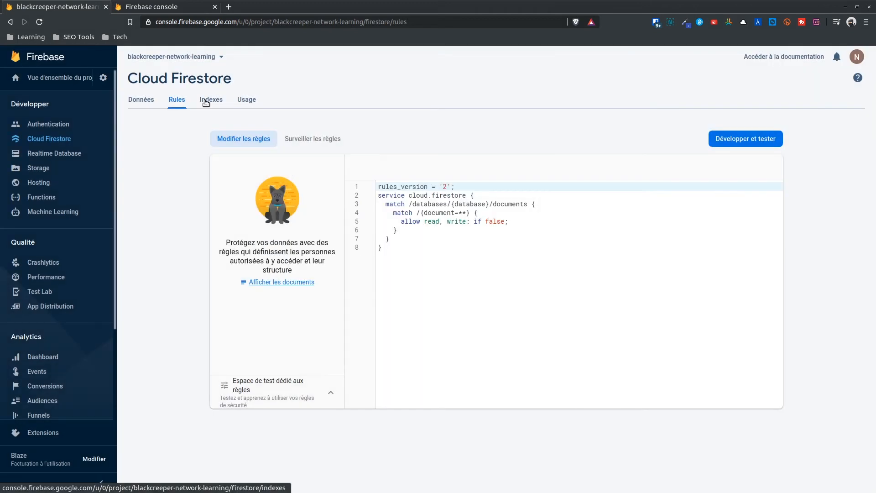
Browse composite and single-field Firestore indexes, then show usage: 5 reads, 1 write, 0 deletes.
{"action": "left_click", "coordinate": [206, 102]}
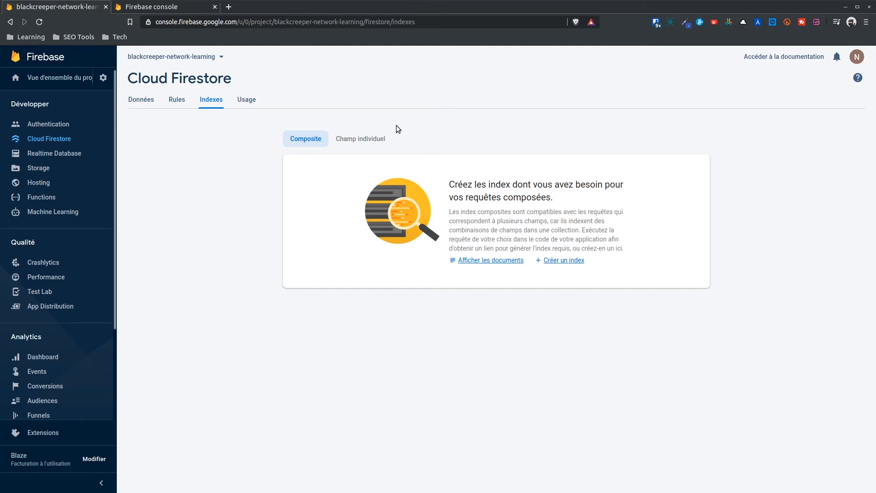
{"action": "left_click", "coordinate": [363, 140]}
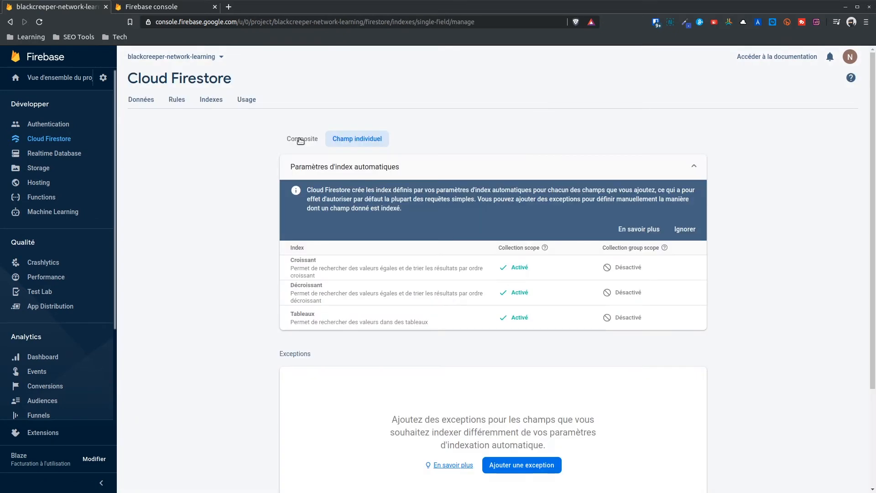
{"action": "left_click", "coordinate": [299, 139]}
{"action": "left_click", "coordinate": [247, 101]}
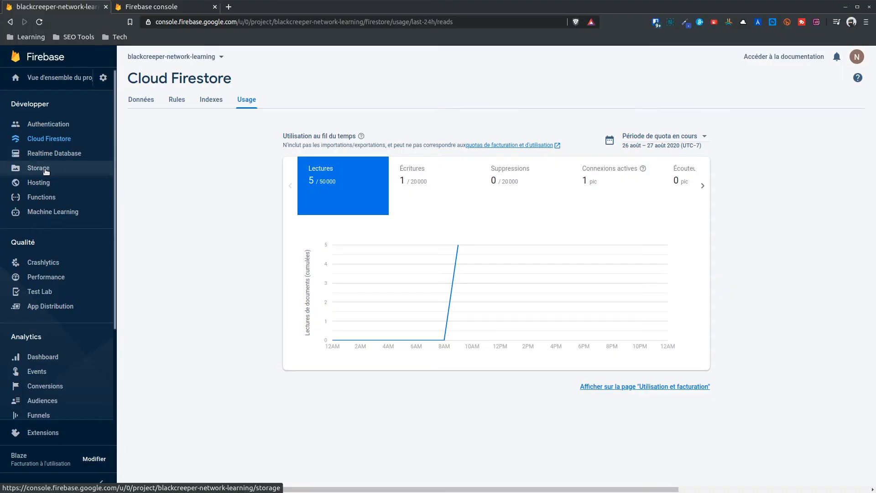
Create the default Storage bucket with default security rules in location nam5 (us-central).
{"action": "left_click", "coordinate": [46, 170]}
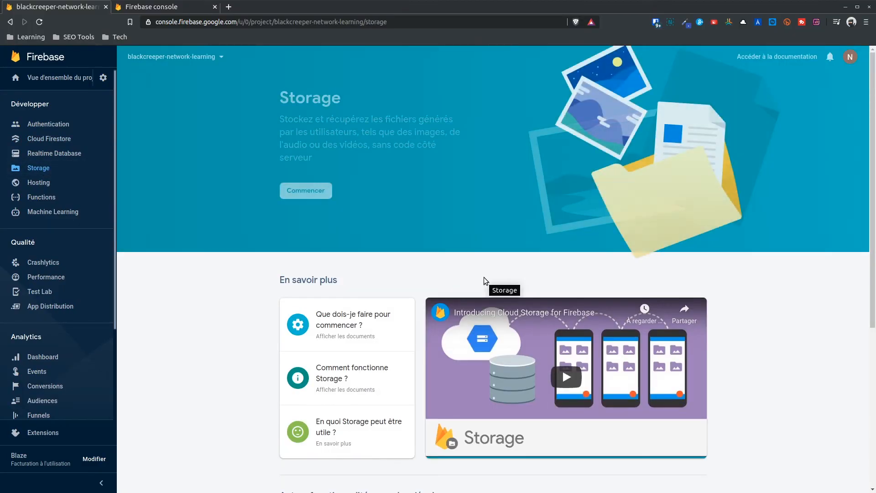
{"action": "left_click", "coordinate": [306, 191]}
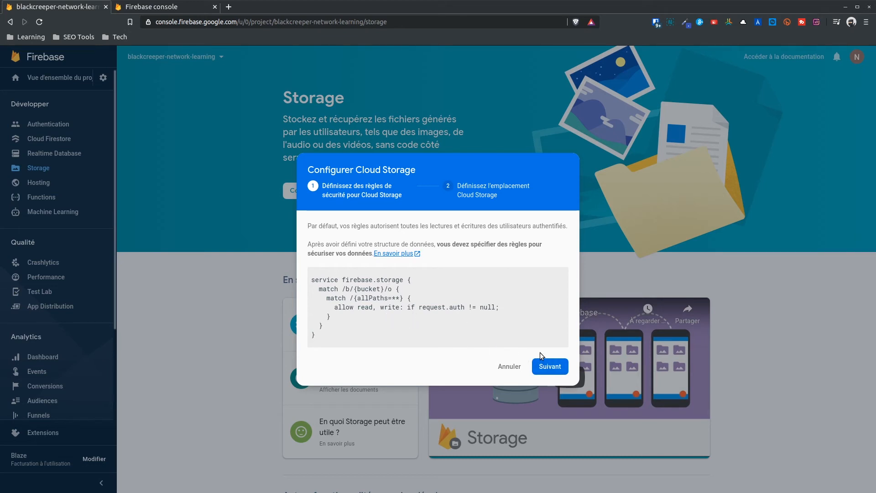
{"action": "left_click", "coordinate": [551, 366]}
{"action": "left_click", "coordinate": [554, 336]}
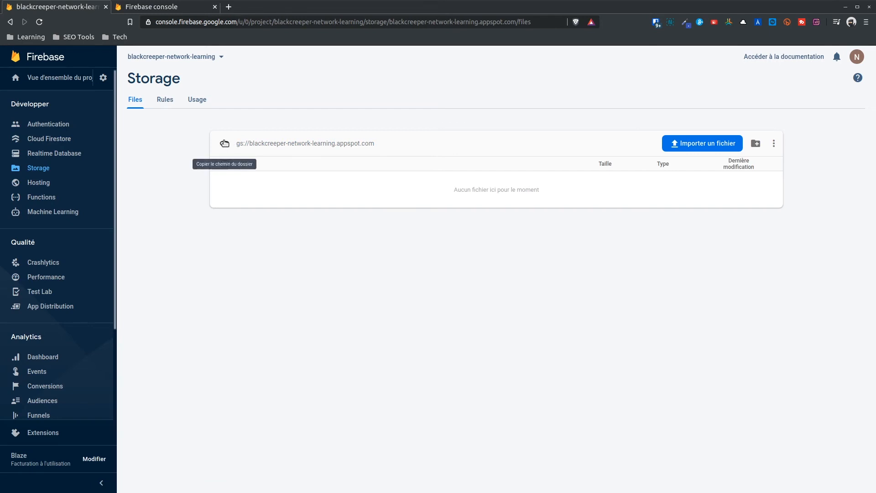
Review Storage rules' authenticated-user condition, then the rules monitoring chart and usage statistics.
{"action": "left_click", "coordinate": [165, 99]}
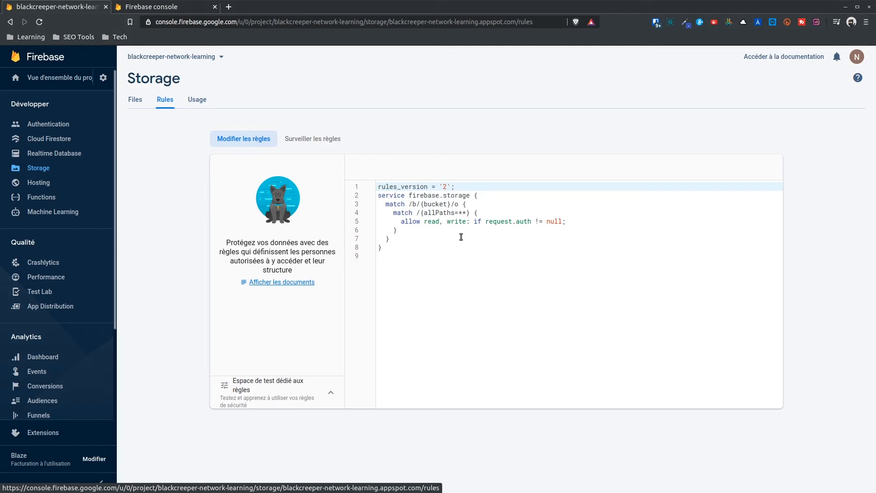
{"action": "left_click_drag", "start_coordinate": [563, 222], "coordinate": [474, 222]}
{"action": "left_click", "coordinate": [493, 236]}
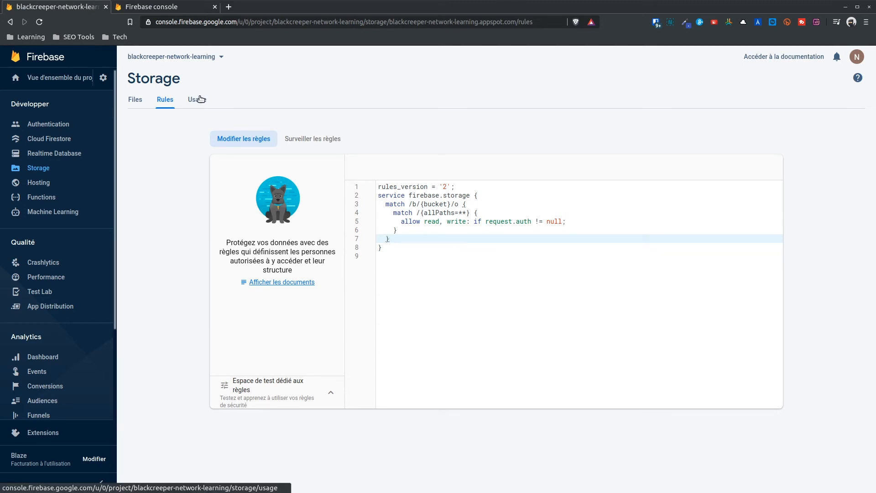
{"action": "left_click", "coordinate": [317, 138]}
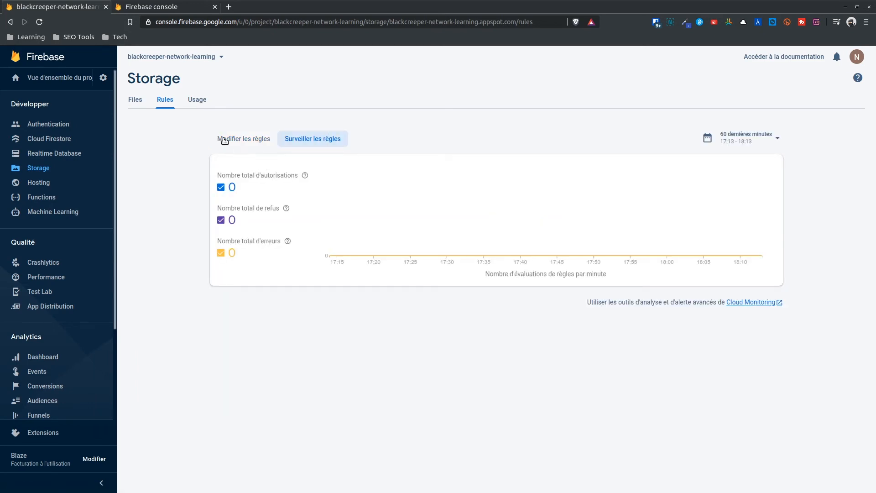
{"action": "left_click", "coordinate": [197, 100]}
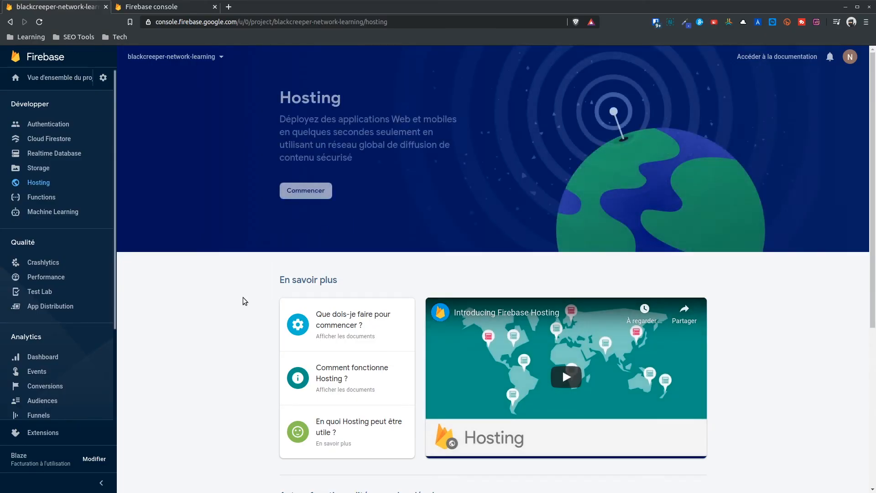
Run Hosting setup with the JavaScript SDK step and register the web app nicknamed 'Demo'.
{"action": "left_click", "coordinate": [305, 191]}
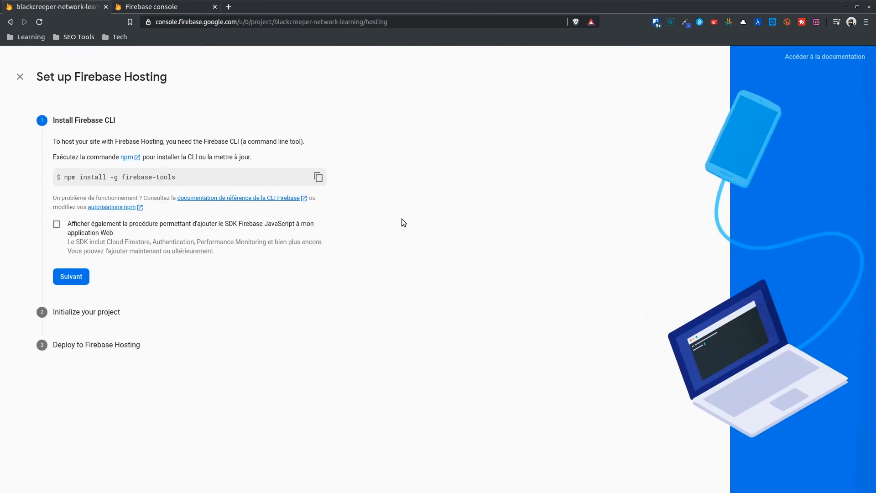
{"action": "left_click", "coordinate": [205, 224]}
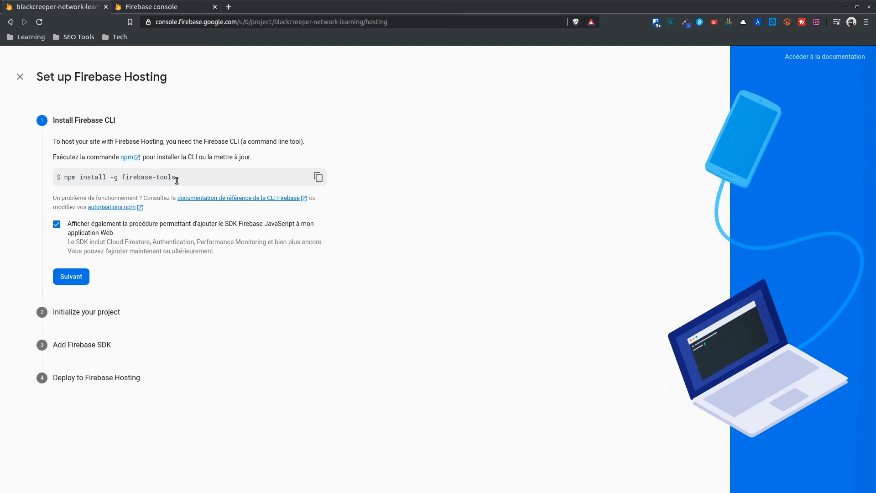
{"action": "left_click", "coordinate": [72, 277]}
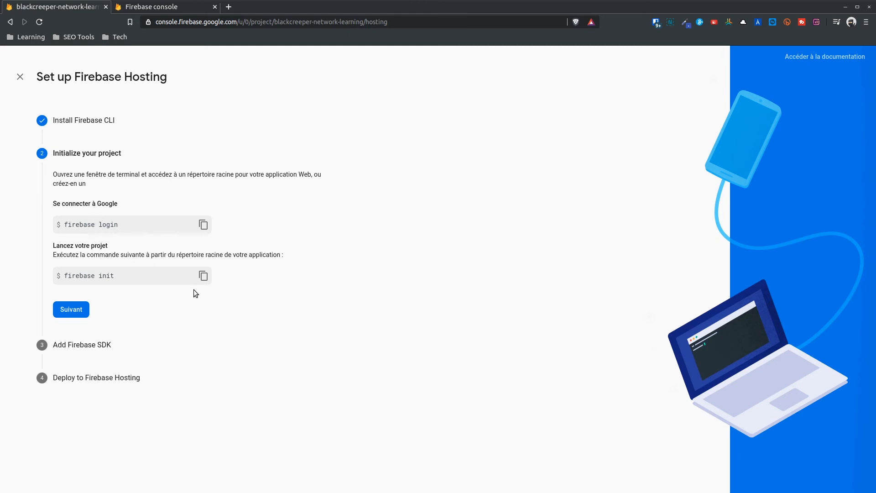
{"action": "left_click", "coordinate": [72, 310]}
{"action": "type", "text": "Demo"}
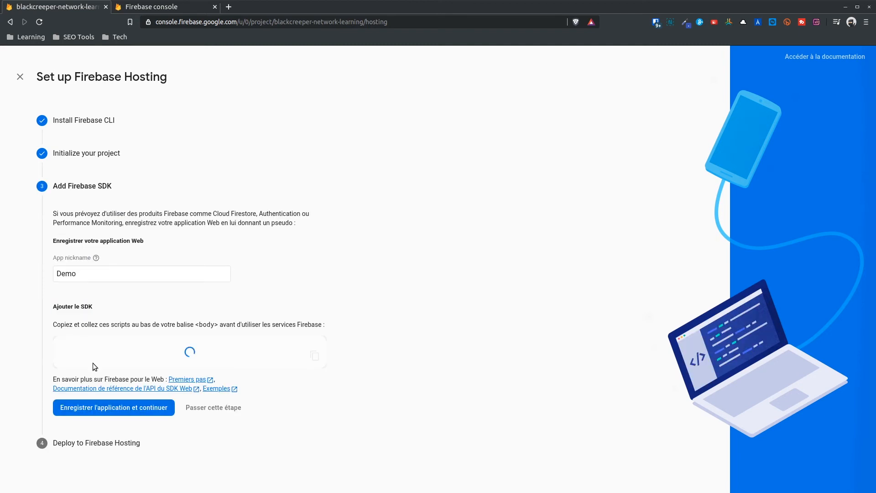
{"action": "left_click", "coordinate": [134, 408]}
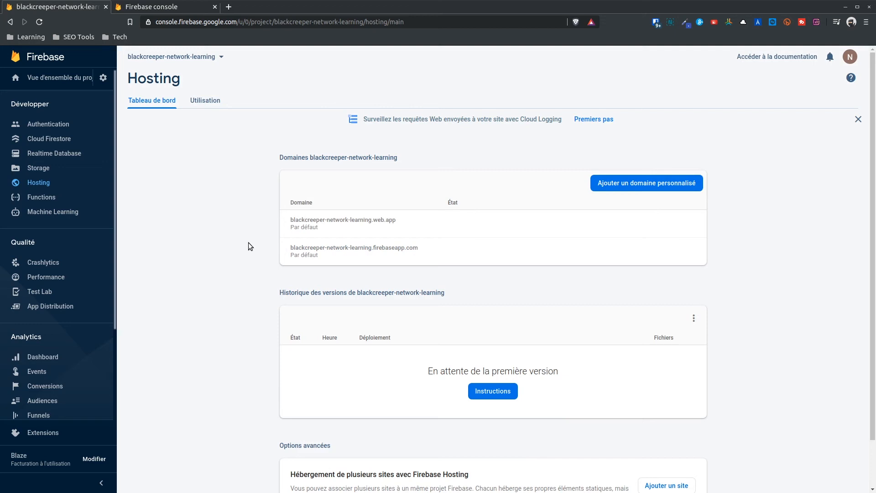
Check the firebaseapp.com default domain, which shows Site Not Found, and cancel adding a custom domain.
{"action": "left_click", "coordinate": [298, 247]}
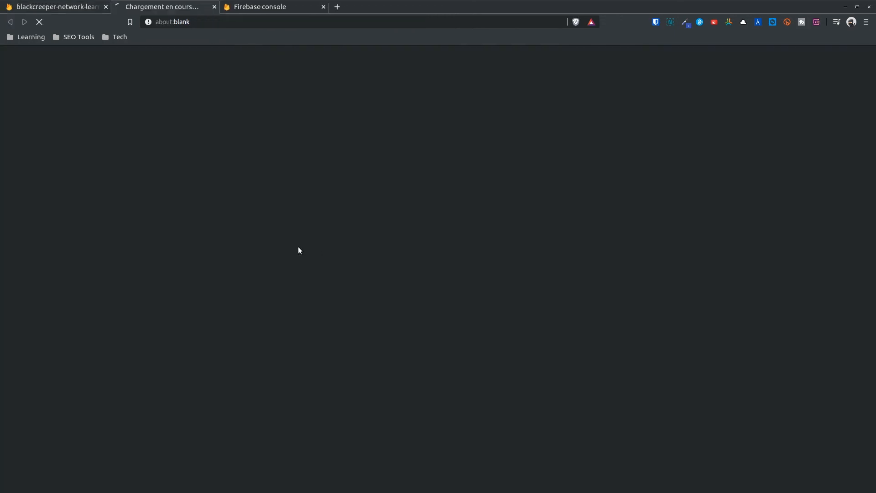
{"action": "left_click", "coordinate": [214, 7]}
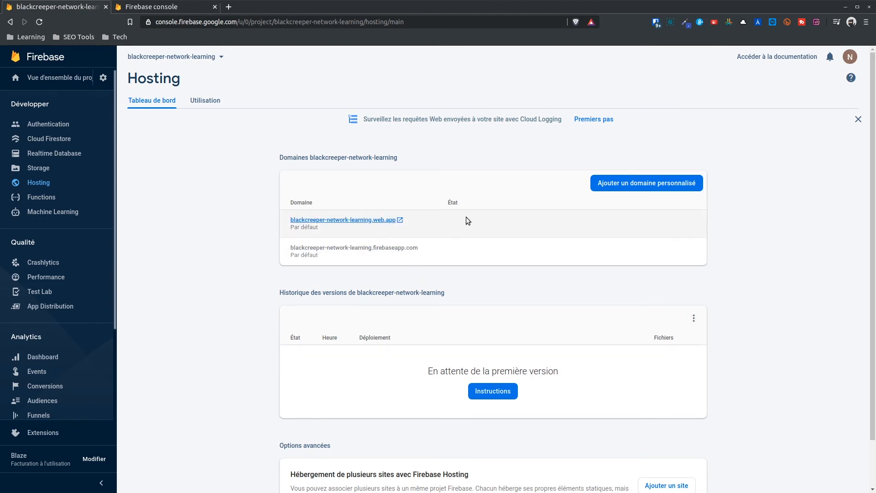
{"action": "scroll", "coordinate": [631, 160], "scroll_direction": "down", "scroll_amount": 1}
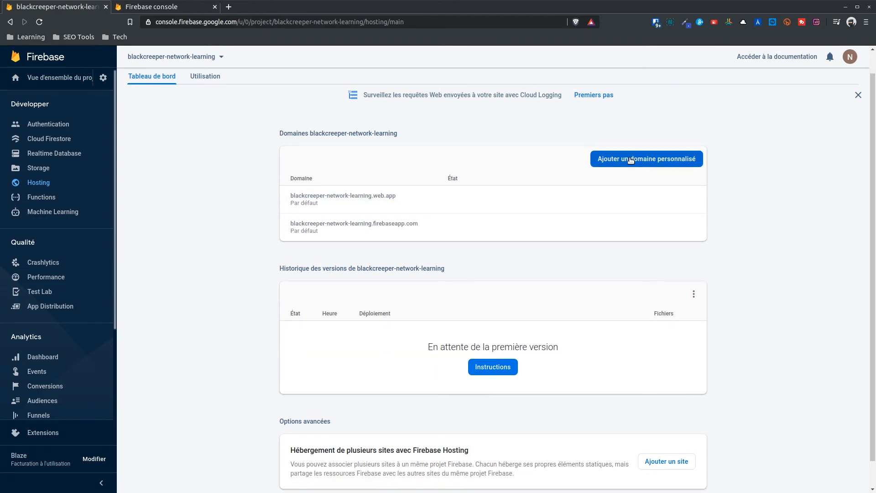
{"action": "left_click", "coordinate": [631, 160]}
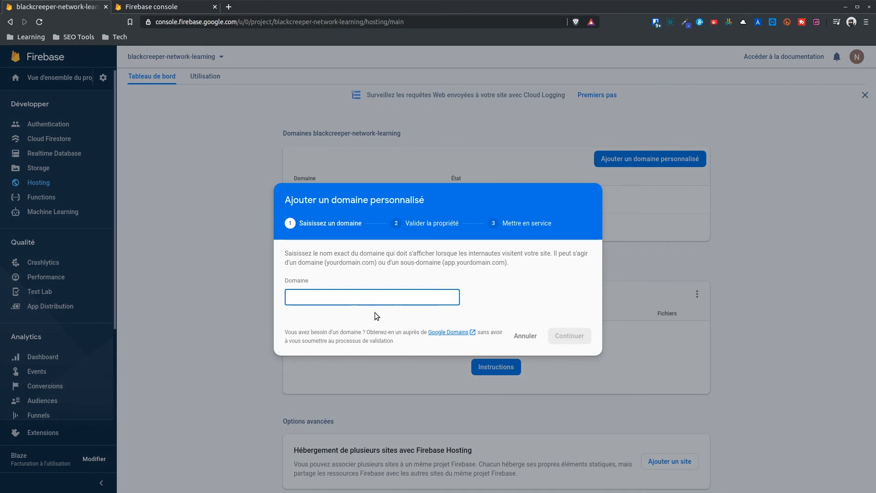
{"action": "left_click", "coordinate": [523, 335]}
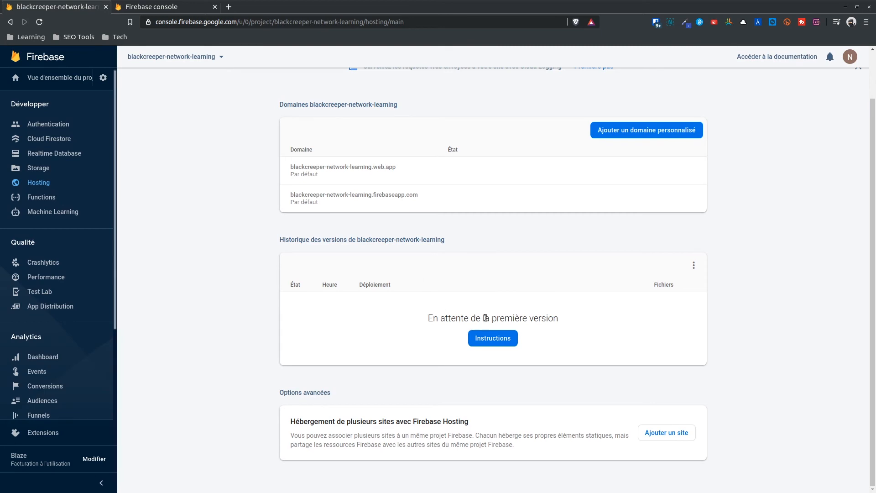
Look at the release storage settings, then show Hosting usage: 0 o storage, 0 o downloads.
{"action": "left_click", "coordinate": [696, 266]}
{"action": "left_click", "coordinate": [712, 267]}
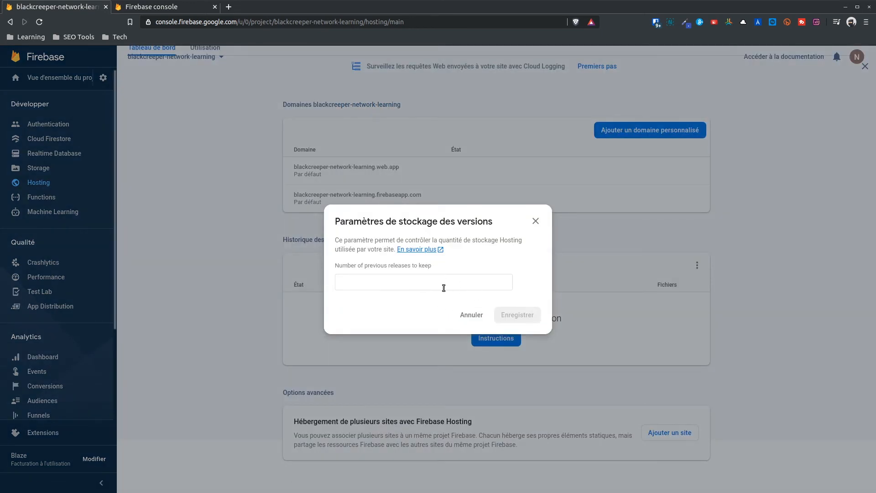
{"action": "left_click", "coordinate": [536, 221]}
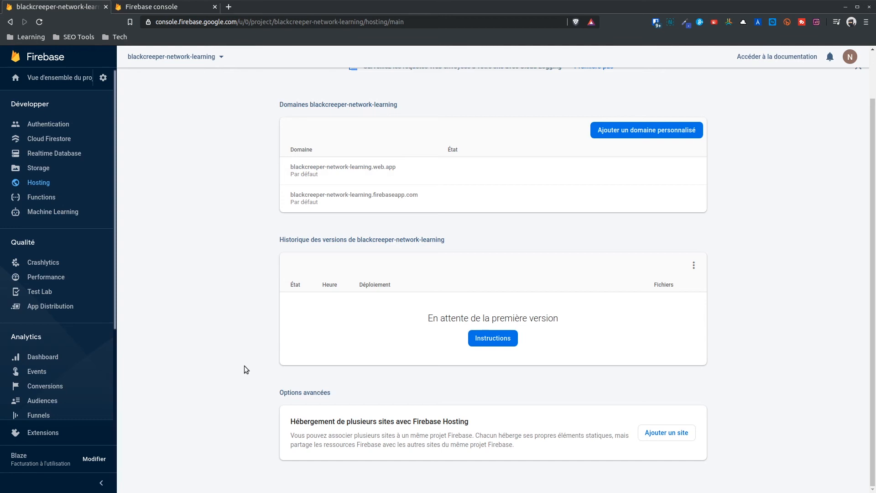
{"action": "scroll", "coordinate": [242, 369], "scroll_direction": "up", "scroll_amount": 2}
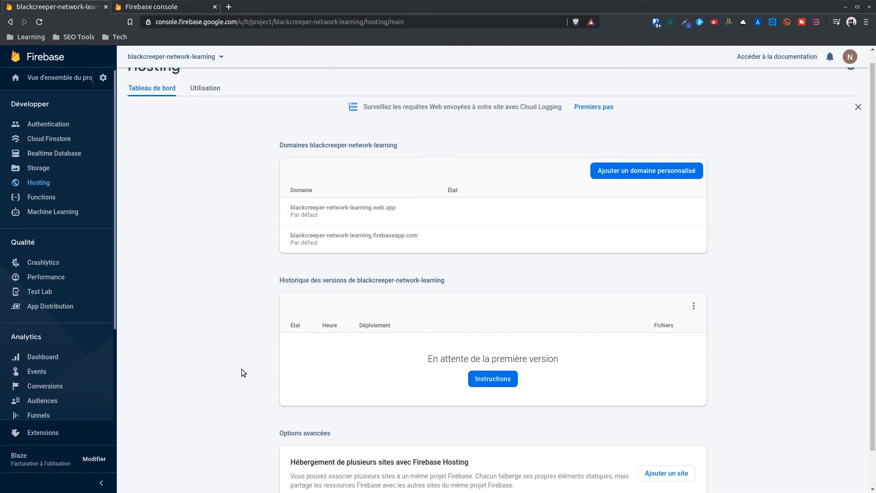
{"action": "scroll", "coordinate": [234, 322], "scroll_direction": "down", "scroll_amount": 2}
{"action": "scroll", "coordinate": [234, 322], "scroll_direction": "up", "scroll_amount": 2}
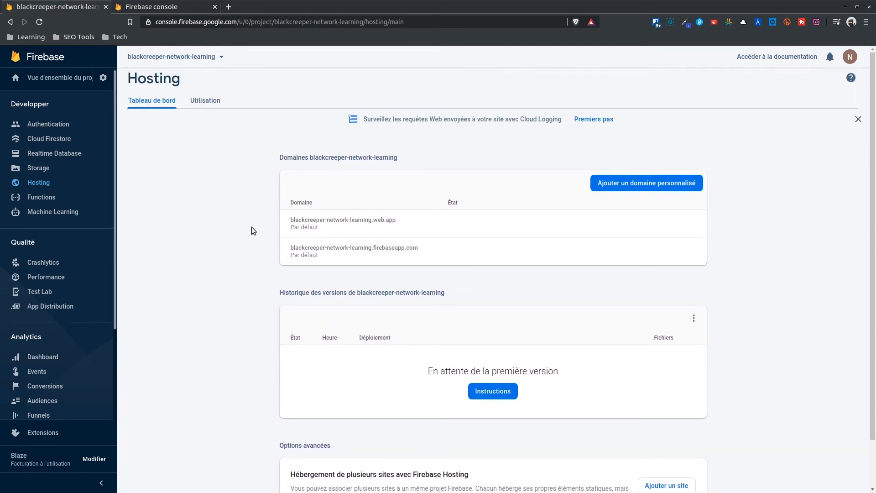
{"action": "left_click", "coordinate": [202, 101]}
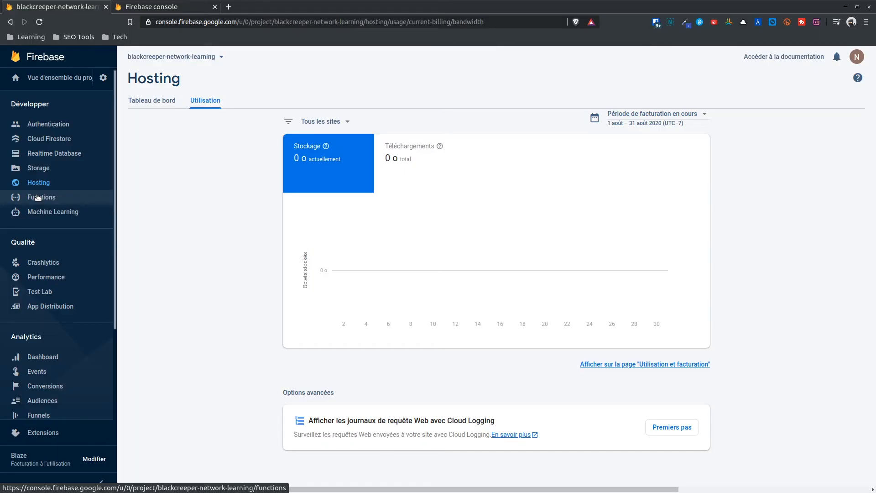
Go through the Cloud Functions setup steps, peeking at the sample functions repository, and finish.
{"action": "left_click", "coordinate": [38, 197]}
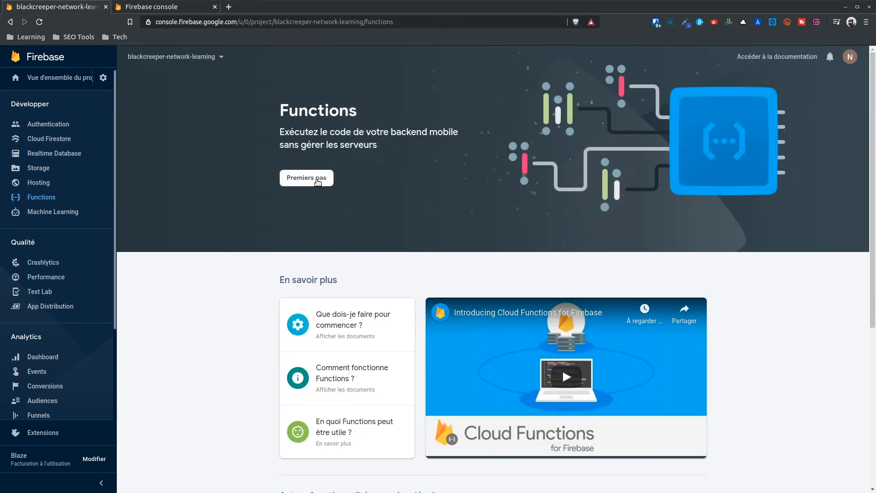
{"action": "left_click", "coordinate": [314, 179]}
{"action": "left_click", "coordinate": [581, 346]}
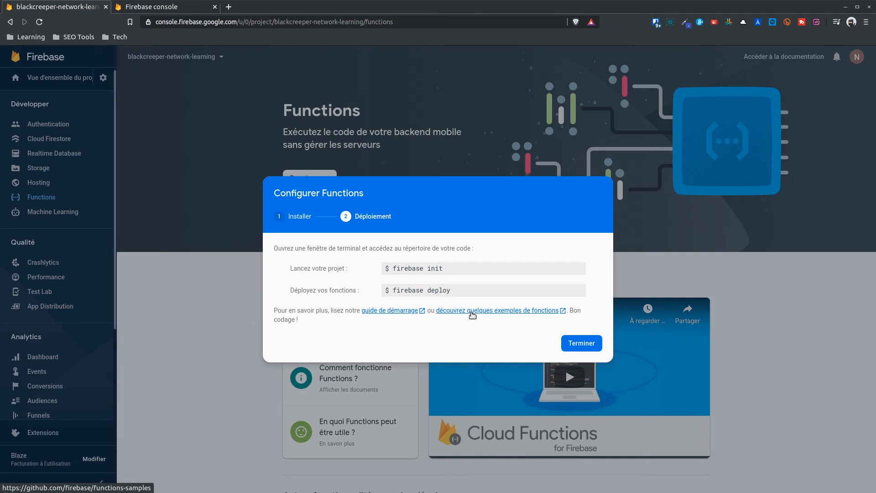
{"action": "left_click", "coordinate": [472, 313]}
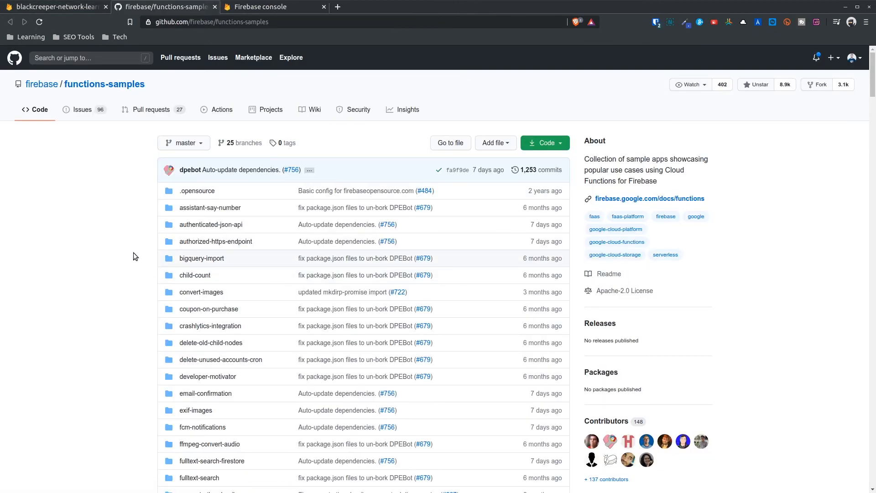
{"action": "left_click", "coordinate": [214, 7]}
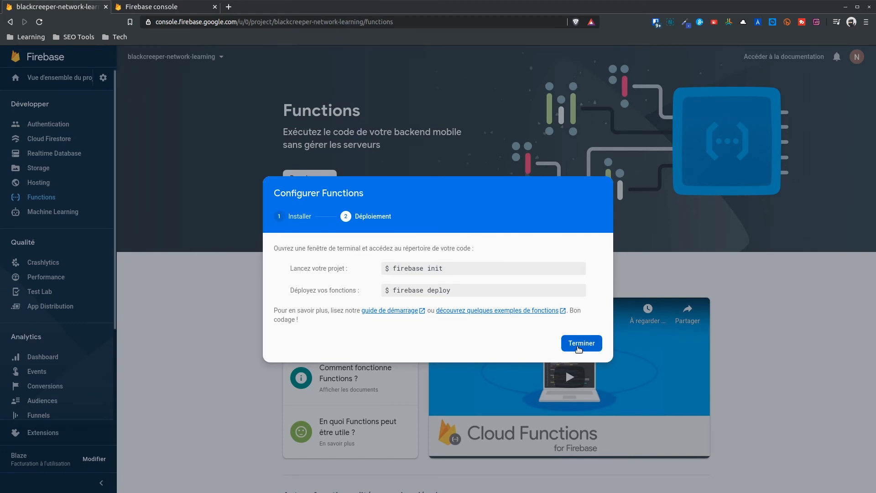
{"action": "left_click", "coordinate": [578, 347]}
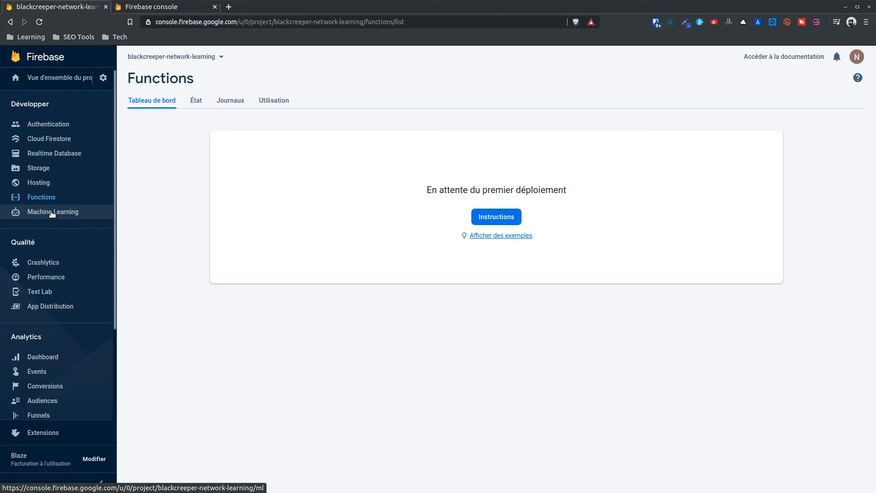
Get started with Firebase Machine Learning from its landing page.
{"action": "left_click", "coordinate": [52, 214]}
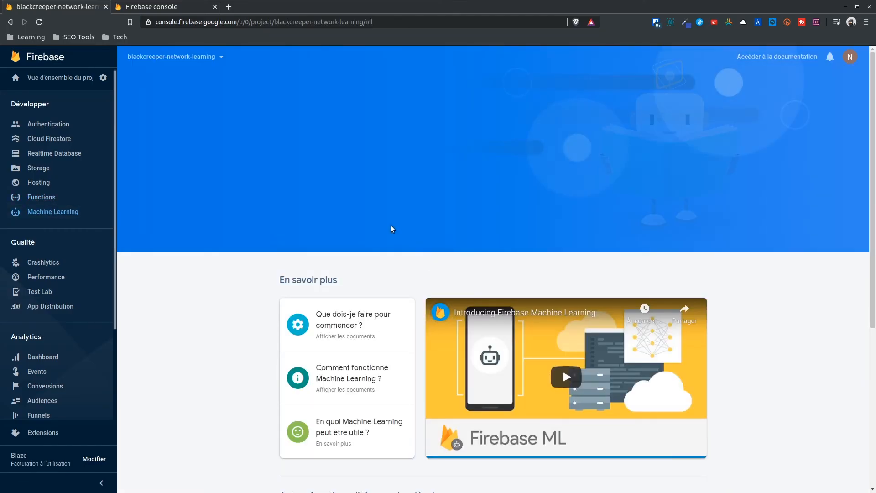
{"action": "left_click", "coordinate": [302, 191]}
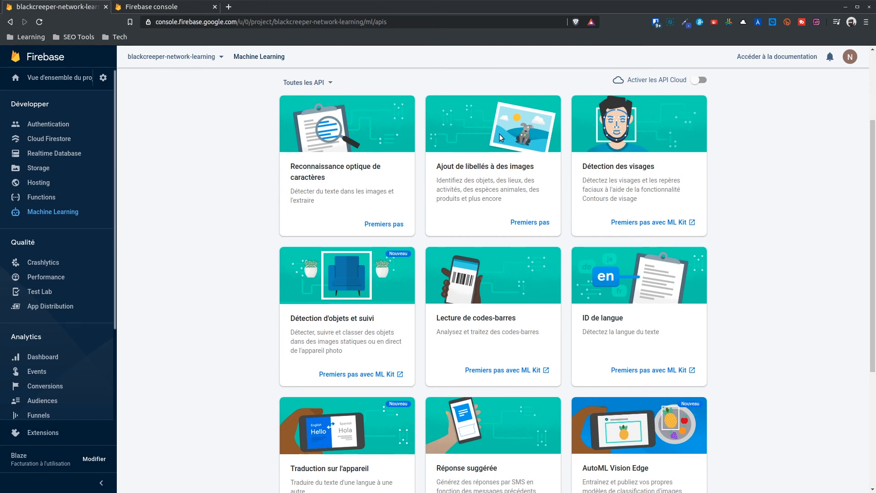
{"action": "scroll", "coordinate": [266, 258], "scroll_direction": "down", "scroll_amount": 4}
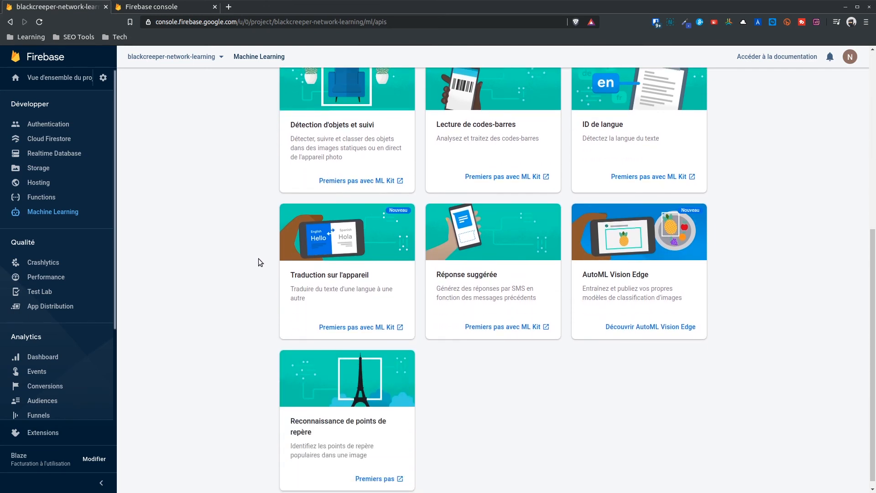
{"action": "scroll", "coordinate": [257, 264], "scroll_direction": "up", "scroll_amount": 5}
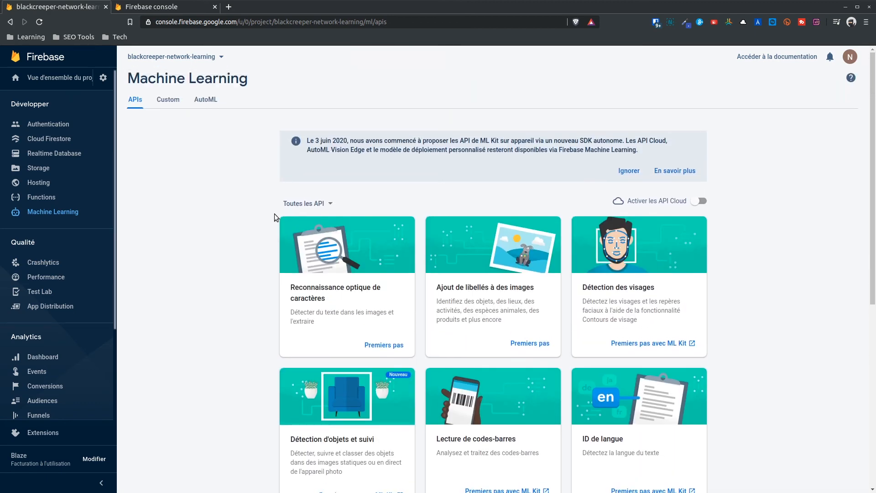
View the Custom and AutoML model sections, then expand the Enrichir product group.
{"action": "left_click", "coordinate": [168, 100]}
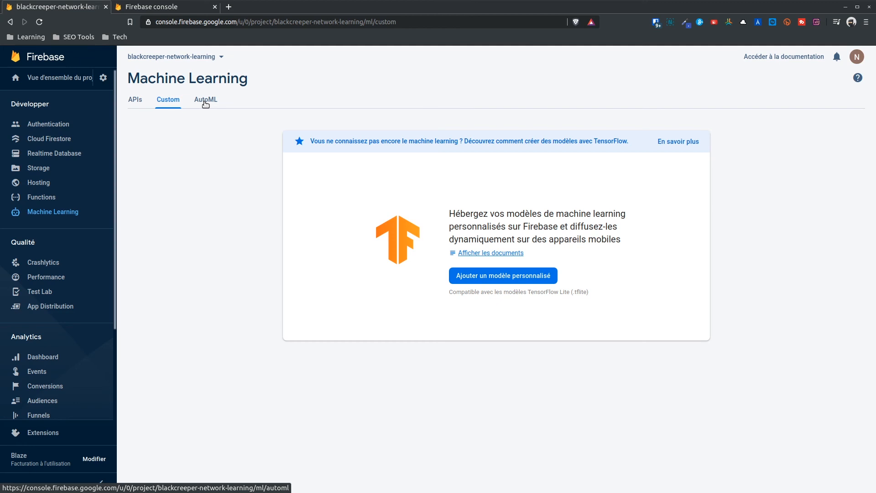
{"action": "left_click", "coordinate": [206, 102]}
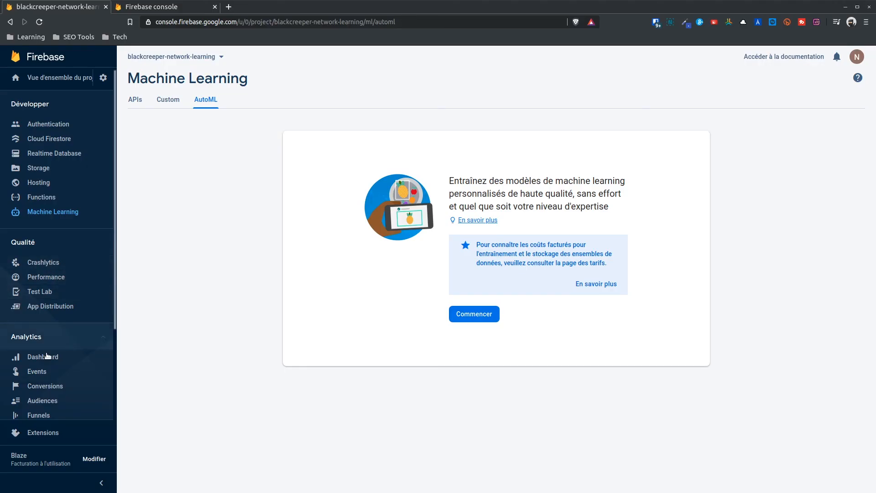
{"action": "scroll", "coordinate": [47, 355], "scroll_direction": "down", "scroll_amount": 3}
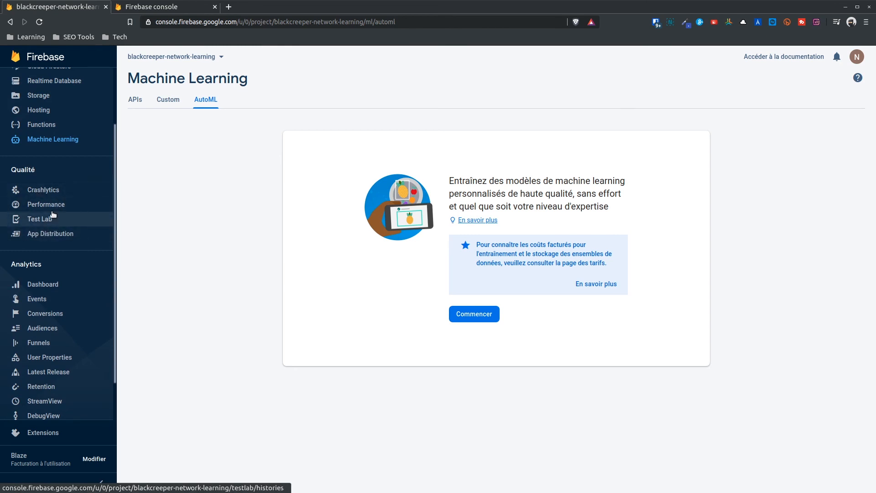
{"action": "scroll", "coordinate": [53, 215], "scroll_direction": "down", "scroll_amount": 1}
{"action": "scroll", "coordinate": [53, 215], "scroll_direction": "down", "scroll_amount": 1}
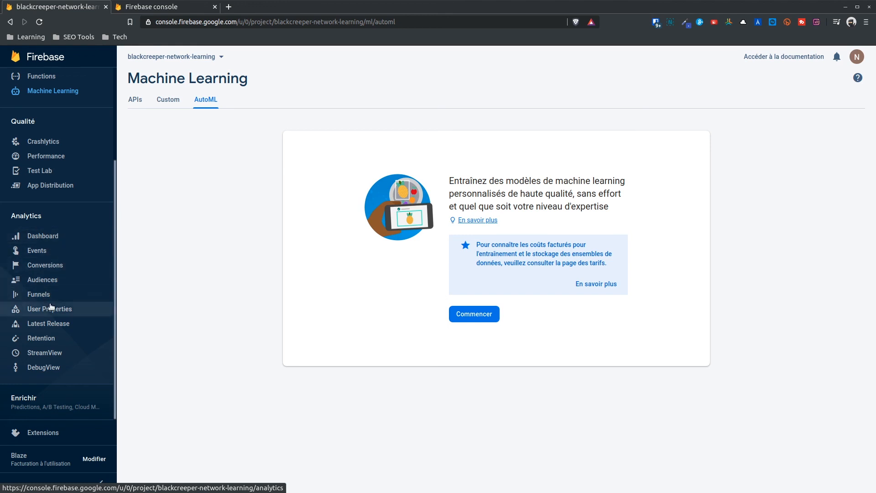
{"action": "left_click", "coordinate": [63, 404]}
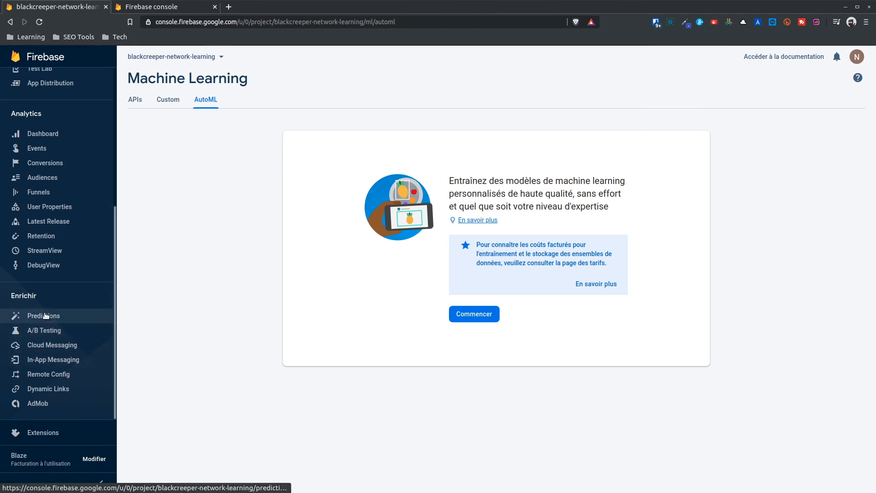
Show the project's Extensions page with Resize Images, Trigger Email and Delete User Data.
{"action": "left_click", "coordinate": [54, 437]}
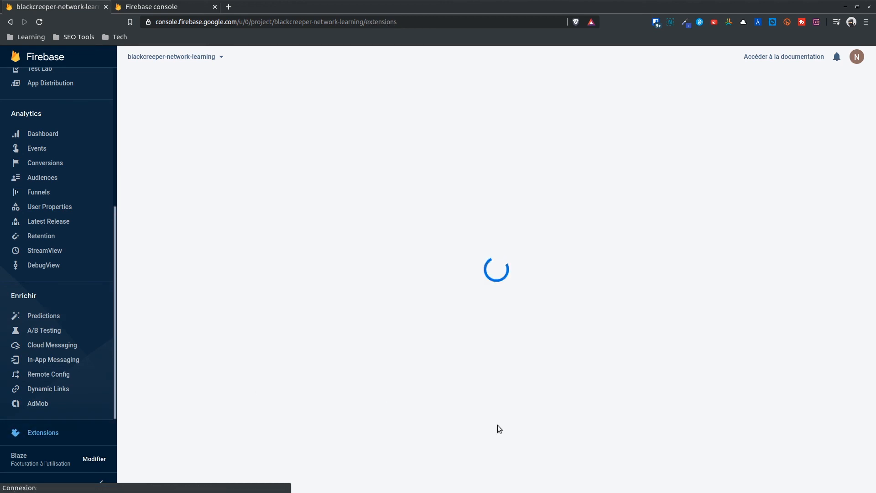
{"action": "scroll", "coordinate": [738, 321], "scroll_direction": "down", "scroll_amount": 5}
{"action": "scroll", "coordinate": [796, 303], "scroll_direction": "up", "scroll_amount": 3}
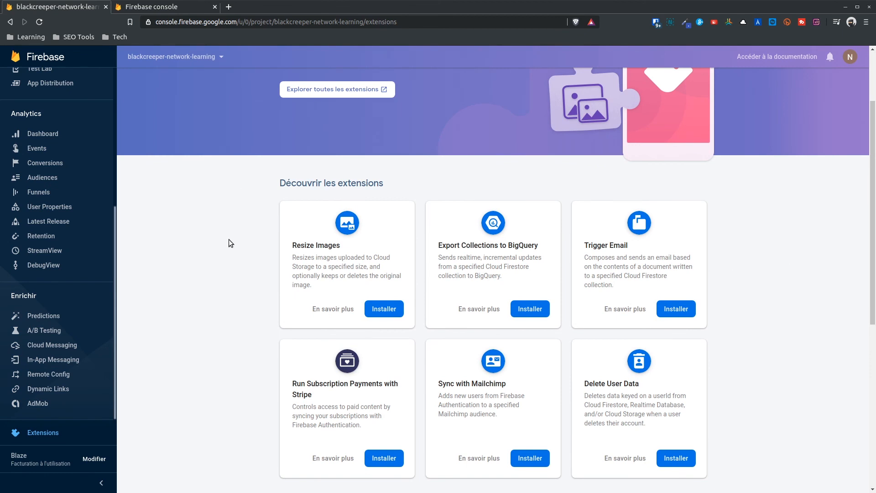
{"action": "scroll", "coordinate": [248, 241], "scroll_direction": "up", "scroll_amount": 2}
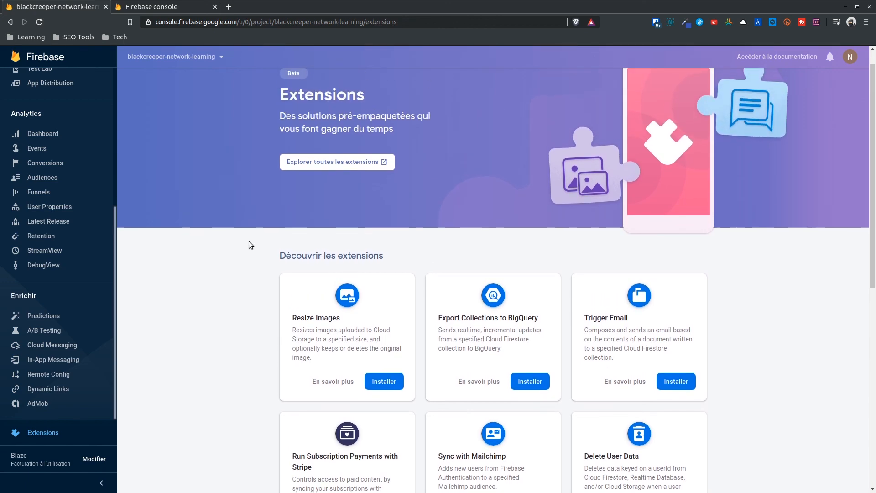
Open Delete User Data details from the full extensions catalogue, then return to the Extensions page.
{"action": "left_click", "coordinate": [338, 160]}
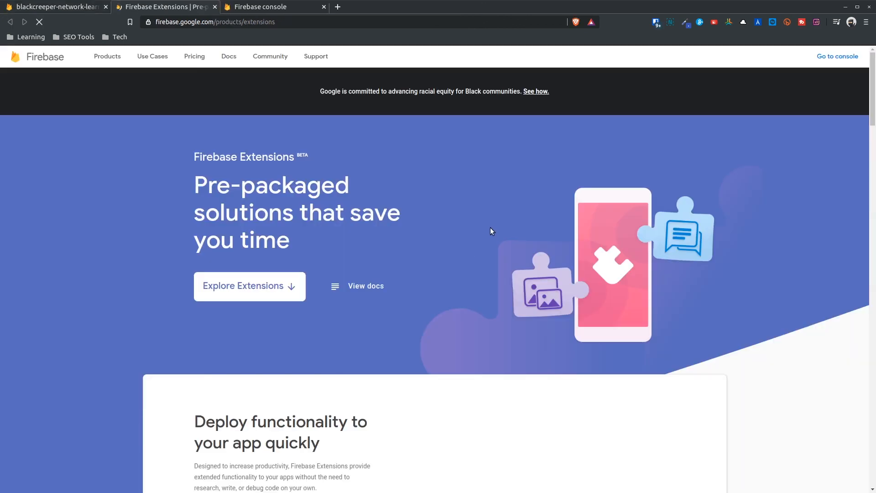
{"action": "scroll", "coordinate": [396, 237], "scroll_direction": "down", "scroll_amount": 3}
{"action": "scroll", "coordinate": [396, 241], "scroll_direction": "down", "scroll_amount": 10}
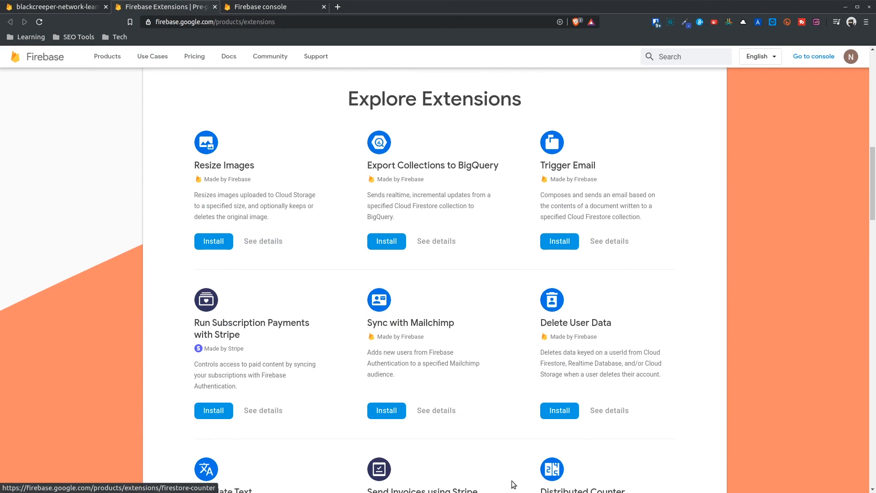
{"action": "scroll", "coordinate": [232, 419], "scroll_direction": "down", "scroll_amount": 2}
{"action": "scroll", "coordinate": [232, 419], "scroll_direction": "down", "scroll_amount": 1}
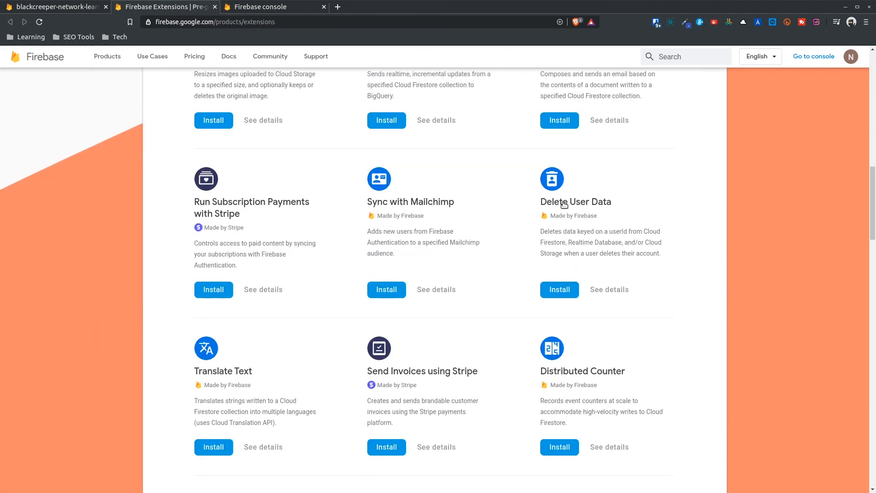
{"action": "left_click", "coordinate": [616, 292]}
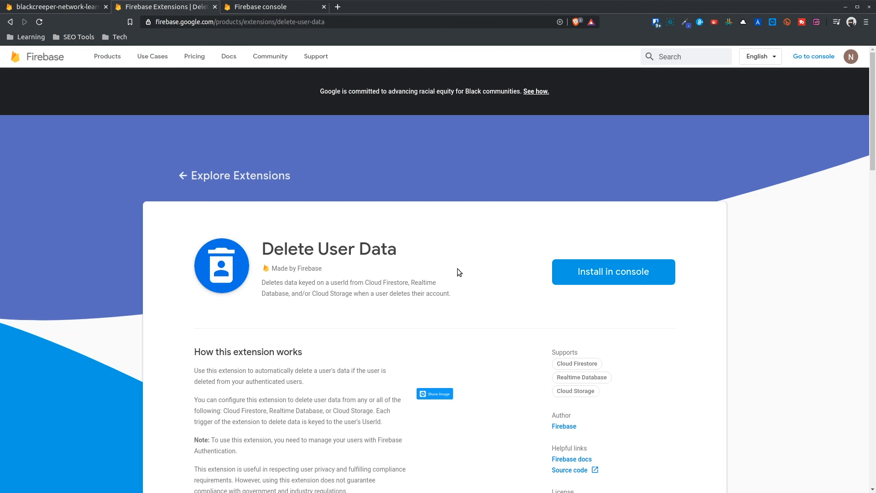
{"action": "scroll", "coordinate": [458, 267], "scroll_direction": "down", "scroll_amount": 3}
{"action": "scroll", "coordinate": [458, 267], "scroll_direction": "up", "scroll_amount": 1}
{"action": "left_click", "coordinate": [71, 5]}
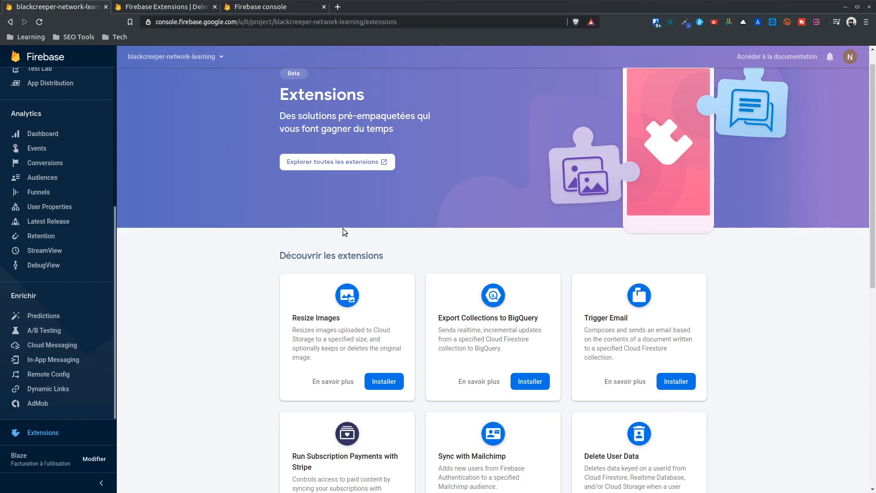
{"action": "scroll", "coordinate": [319, 249], "scroll_direction": "down", "scroll_amount": 8}
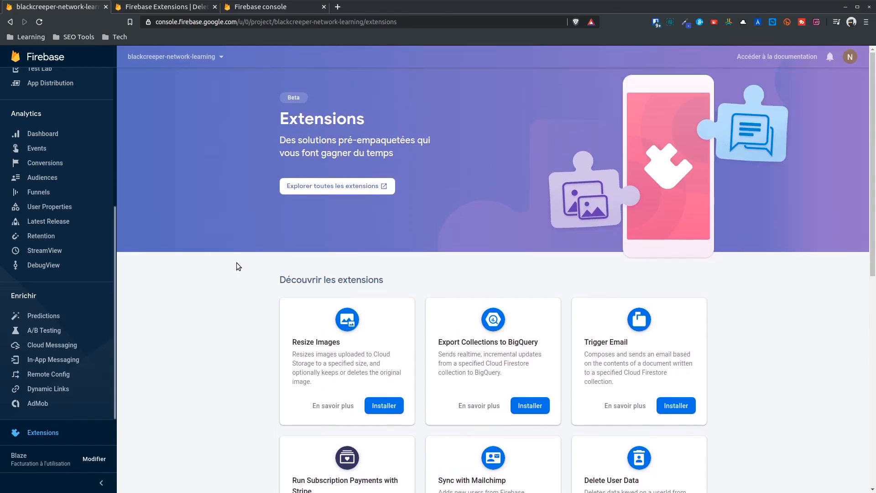
{"action": "scroll", "coordinate": [54, 183], "scroll_direction": "up", "scroll_amount": 5}
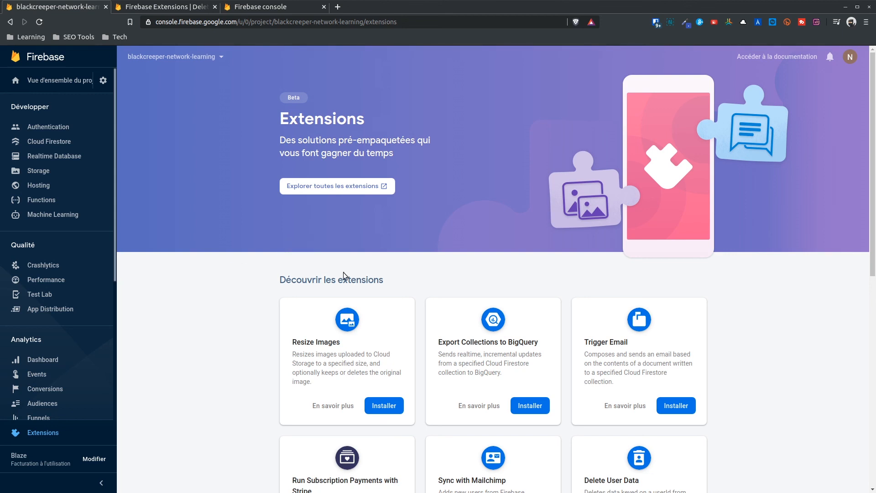
{"action": "scroll", "coordinate": [209, 356], "scroll_direction": "down", "scroll_amount": 3}
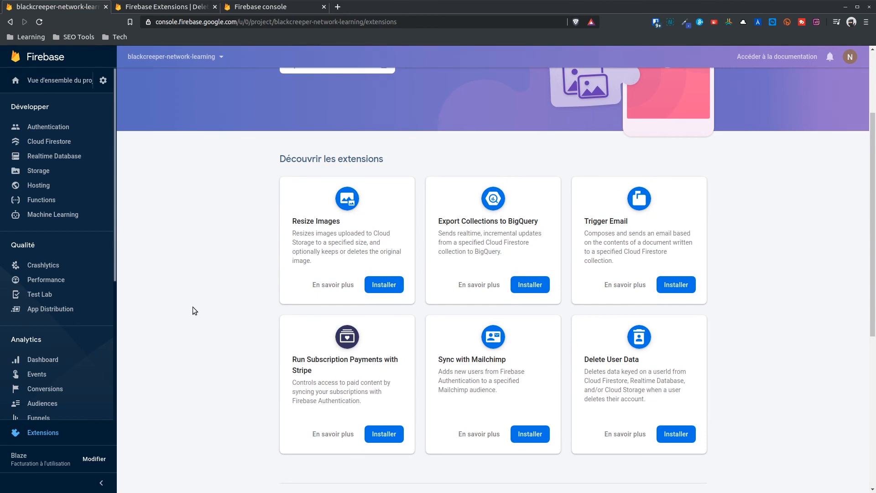
{"action": "scroll", "coordinate": [193, 308], "scroll_direction": "up", "scroll_amount": 3}
{"action": "scroll", "coordinate": [197, 342], "scroll_direction": "down", "scroll_amount": 2}
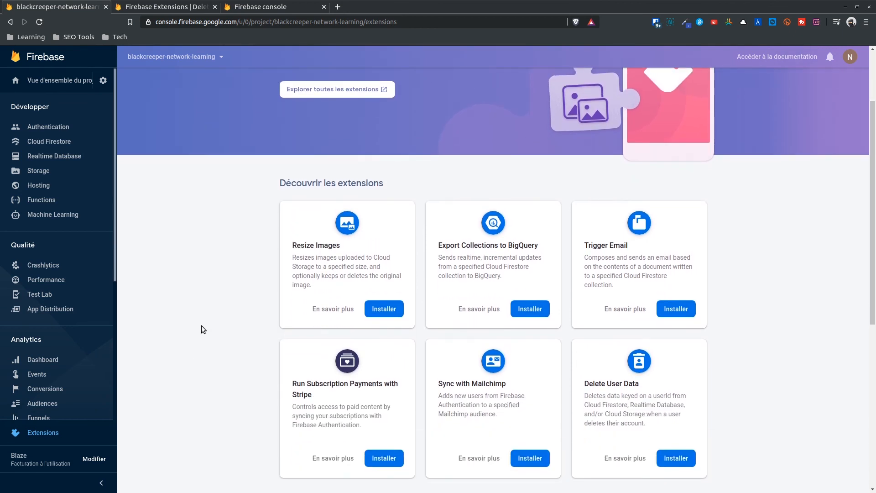
{"action": "scroll", "coordinate": [194, 334], "scroll_direction": "up", "scroll_amount": 2}
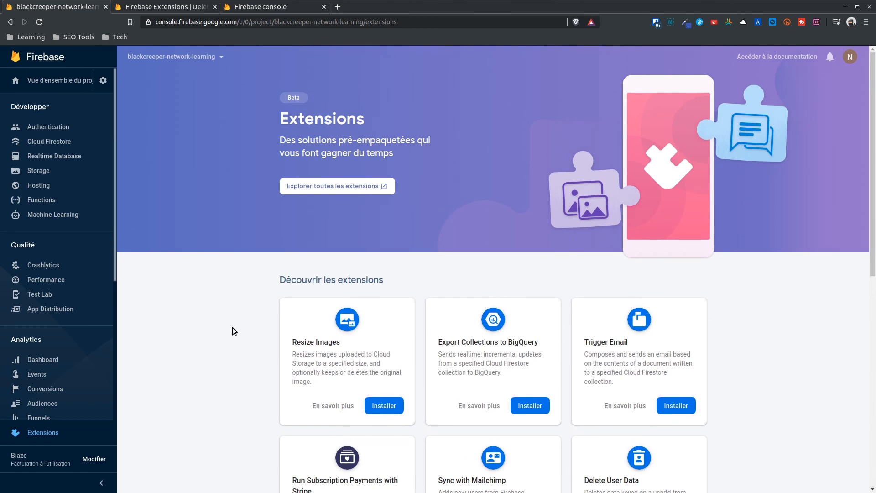
{"action": "scroll", "coordinate": [203, 334], "scroll_direction": "down", "scroll_amount": 2}
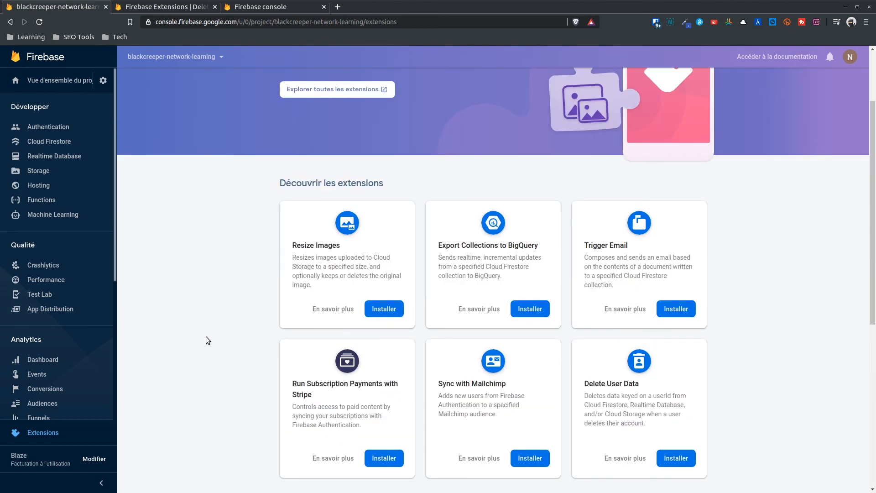